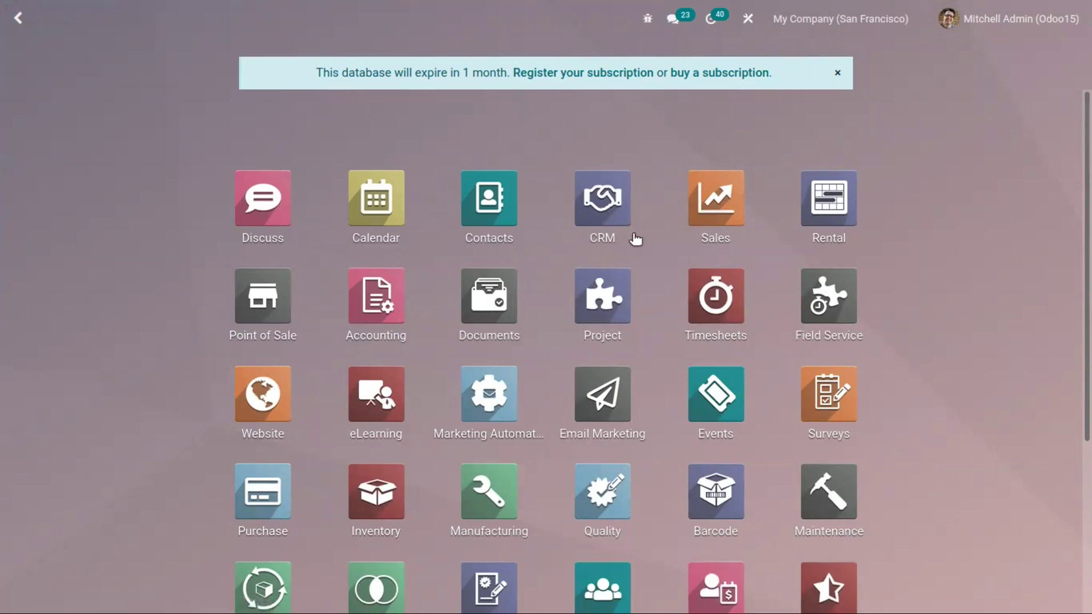
- Open the CRM pipeline board and display the Reporting menu
{"action": "left_click", "coordinate": [608, 210]}
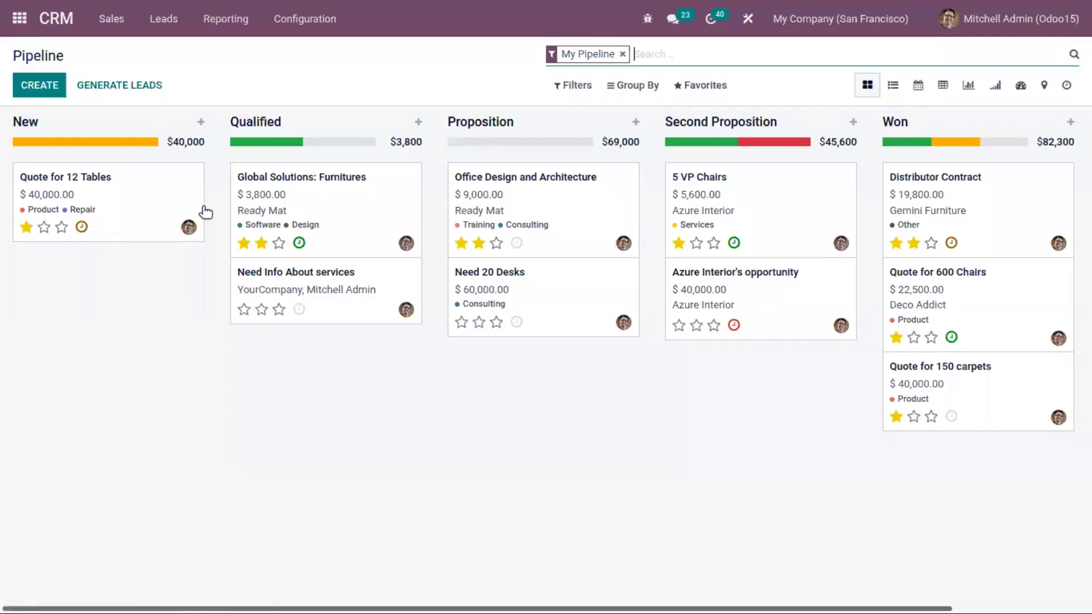
{"action": "left_click", "coordinate": [219, 25]}
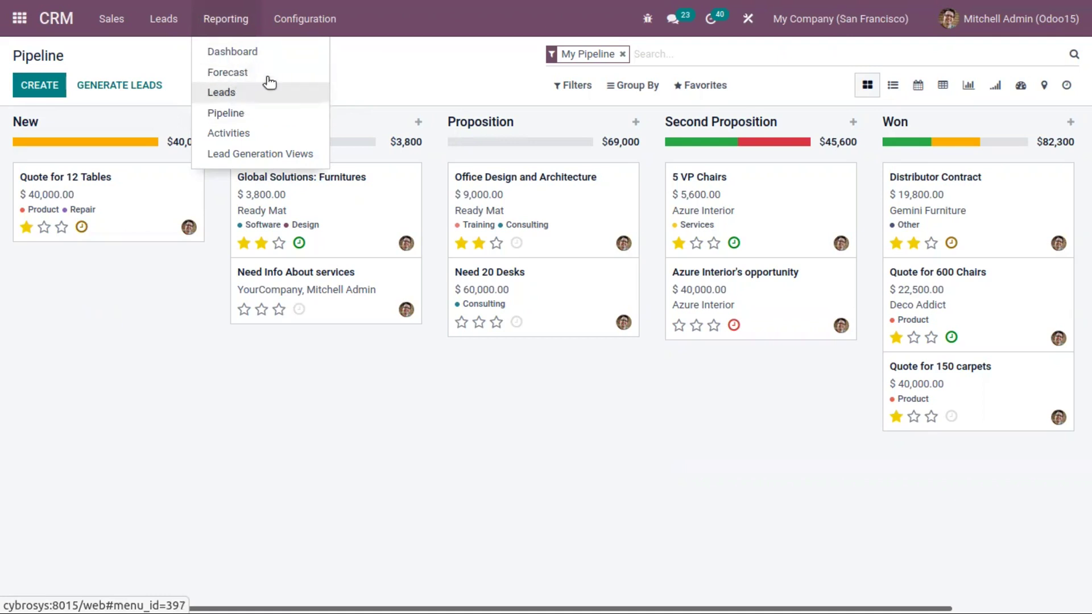
- Open the Pipeline Analysis report showing a stacked bar chart of opportunities per stage
{"action": "left_click", "coordinate": [252, 116]}
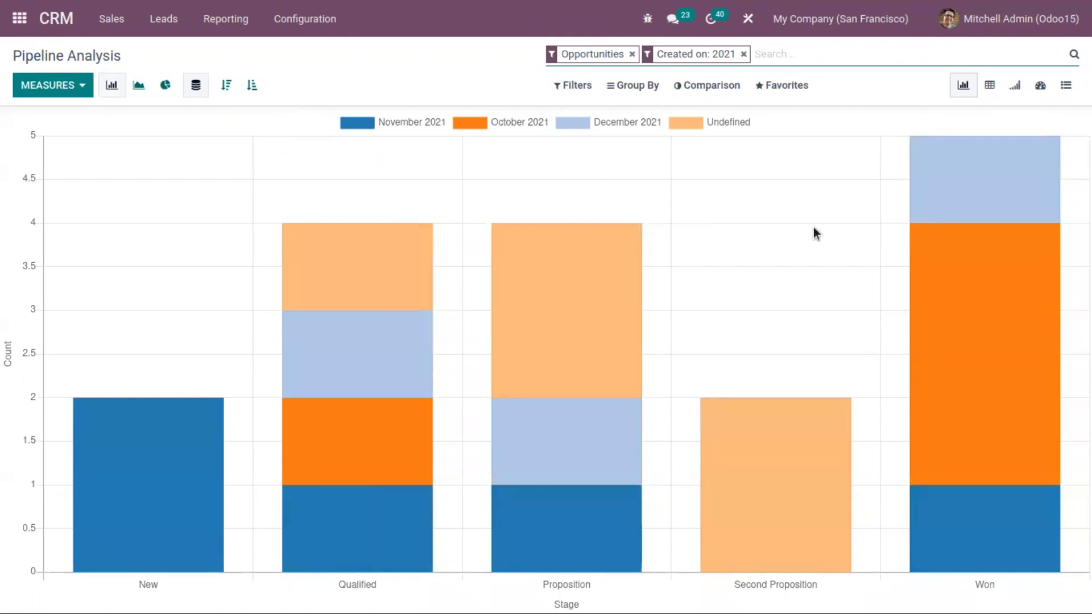
{"action": "mouse_move", "coordinate": [947, 420]}
- Preview the Automated Probability, Bounce, Expected Revenue, Expected MRR, Probability, Recurring and Prorated Revenue measures
{"action": "left_click", "coordinate": [83, 85]}
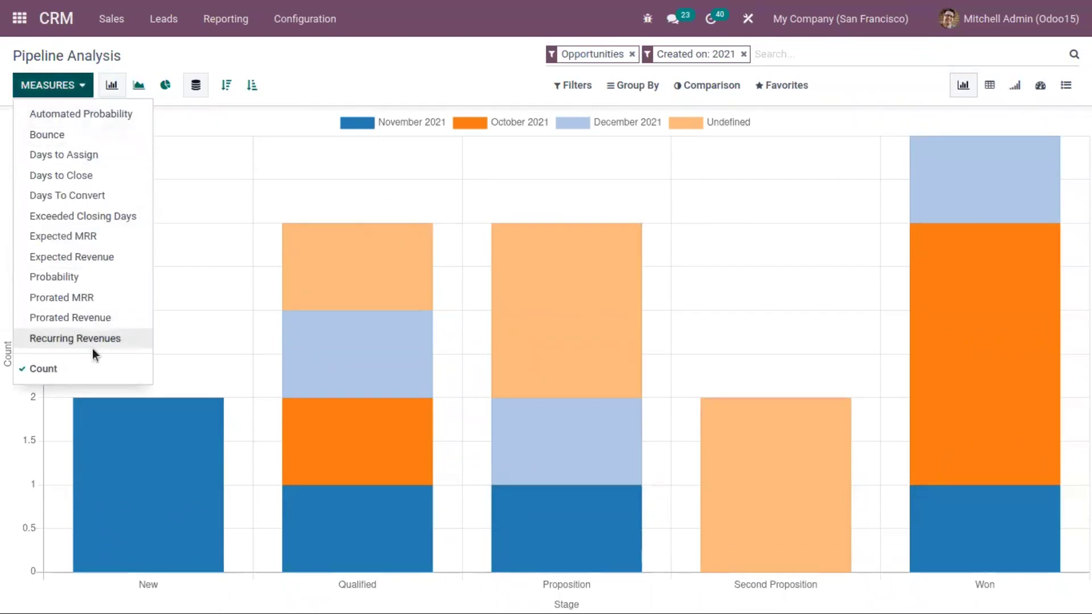
{"action": "left_click", "coordinate": [100, 113]}
{"action": "left_click", "coordinate": [100, 142]}
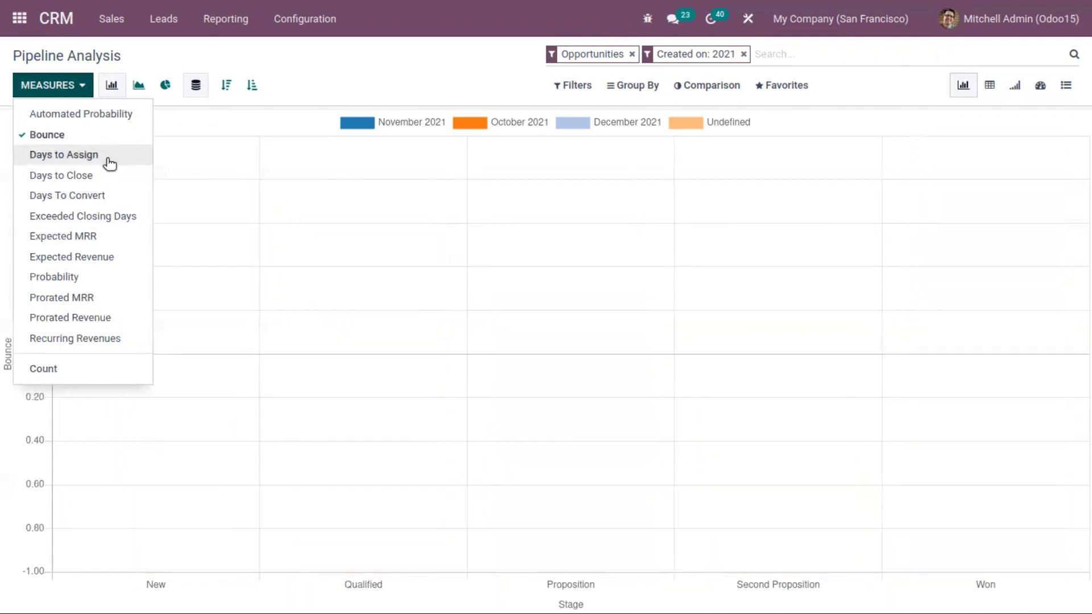
{"action": "left_click", "coordinate": [114, 257]}
{"action": "left_click", "coordinate": [109, 237]}
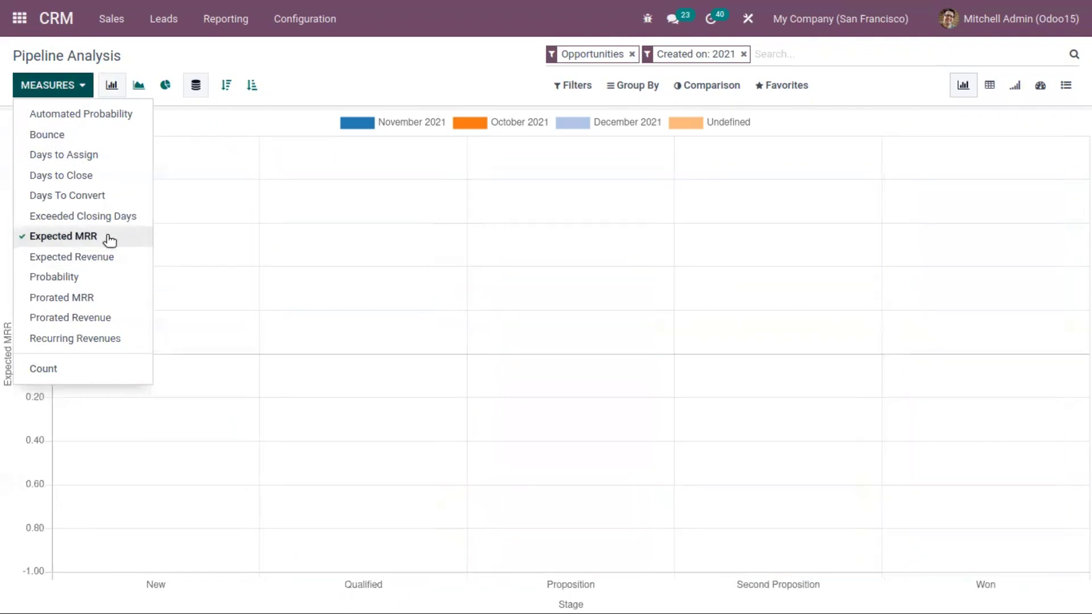
{"action": "left_click", "coordinate": [110, 277]}
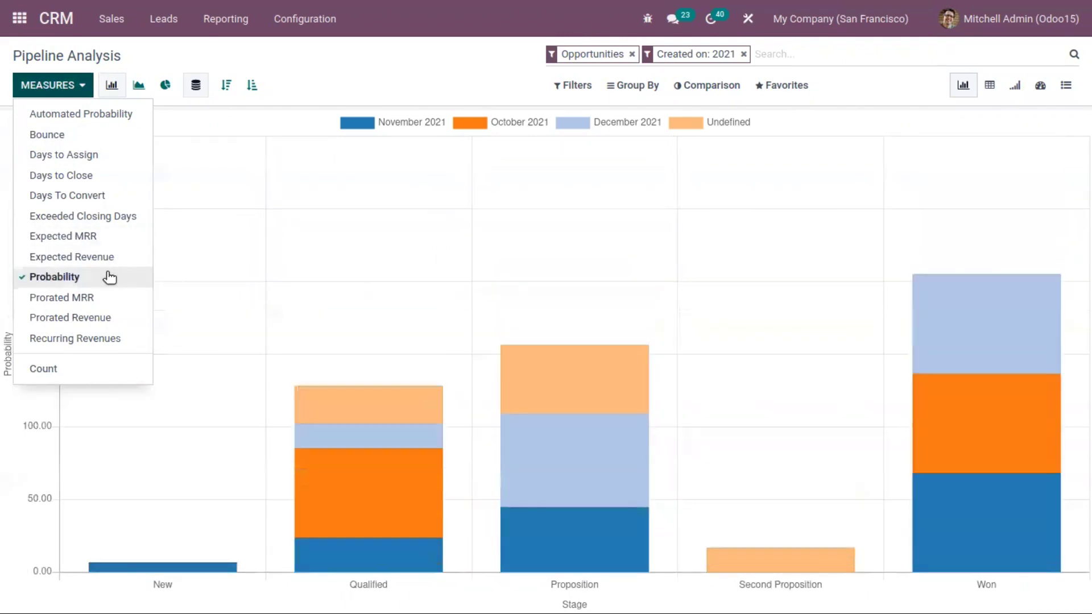
{"action": "left_click", "coordinate": [116, 336]}
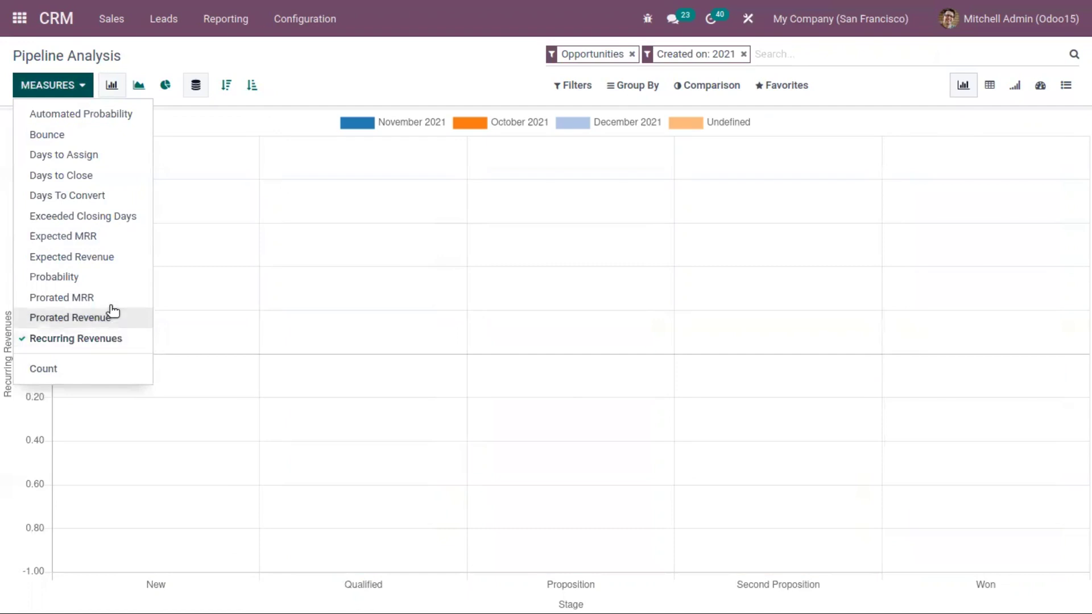
{"action": "left_click", "coordinate": [114, 318]}
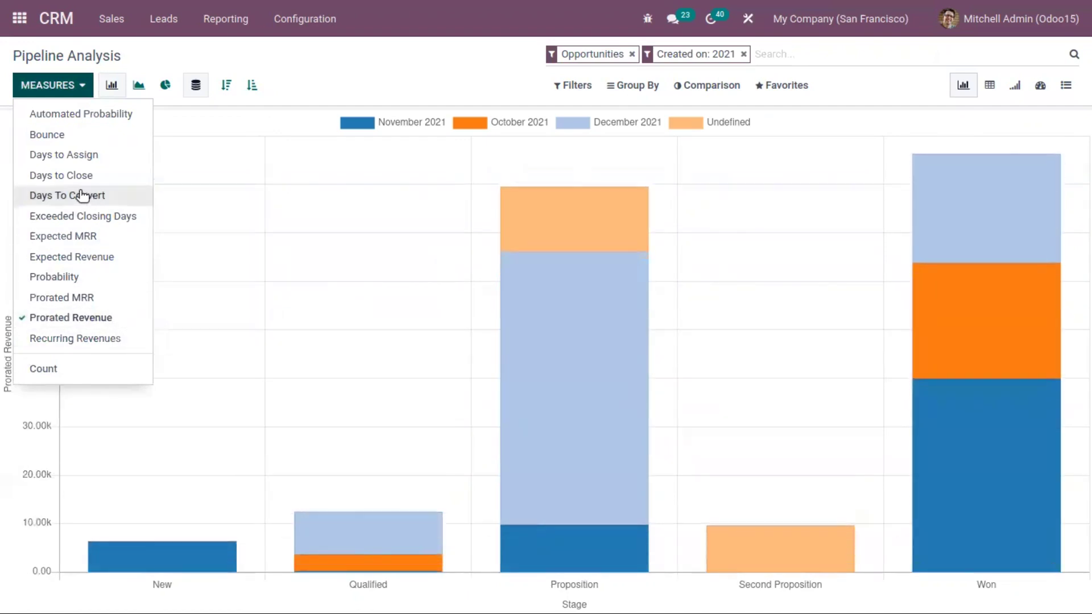
- Settle on Days to Close as the chart measure and display it as a line chart
{"action": "left_click", "coordinate": [92, 194]}
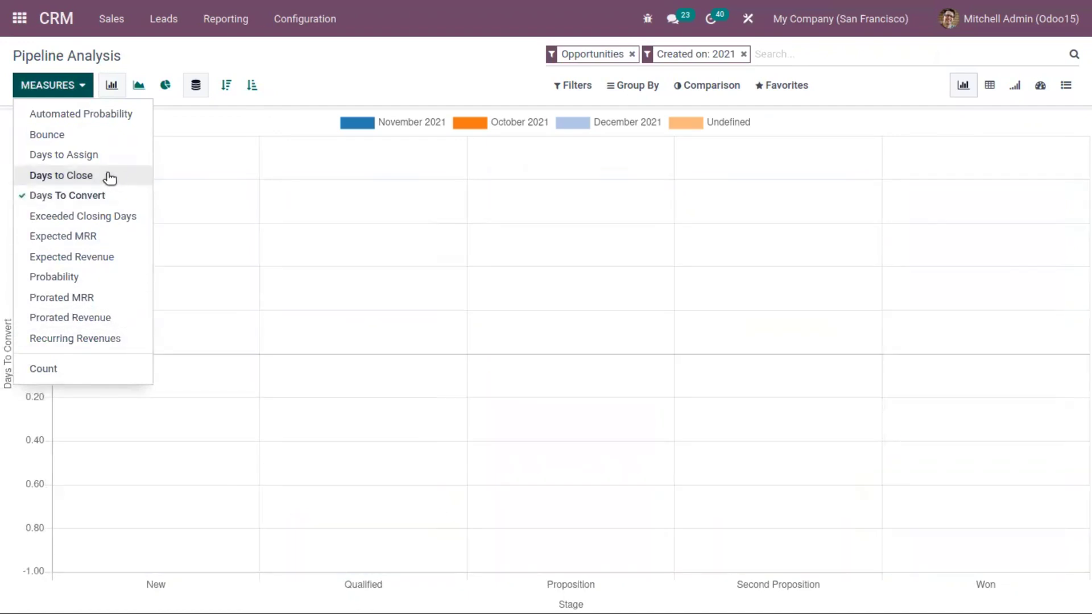
{"action": "left_click", "coordinate": [108, 177]}
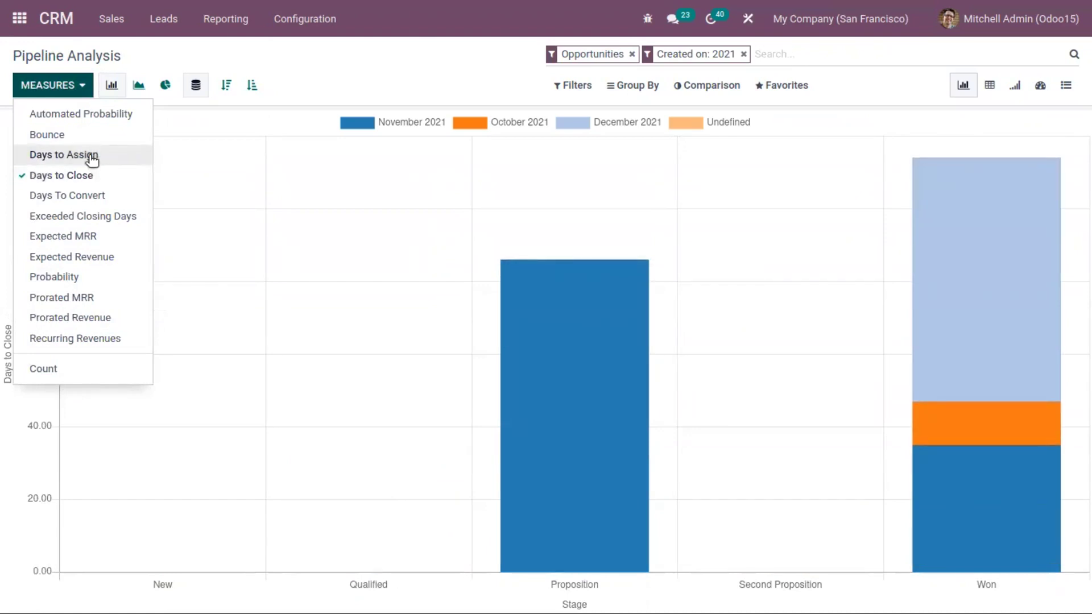
{"action": "left_click", "coordinate": [100, 176]}
{"action": "left_click", "coordinate": [98, 156]}
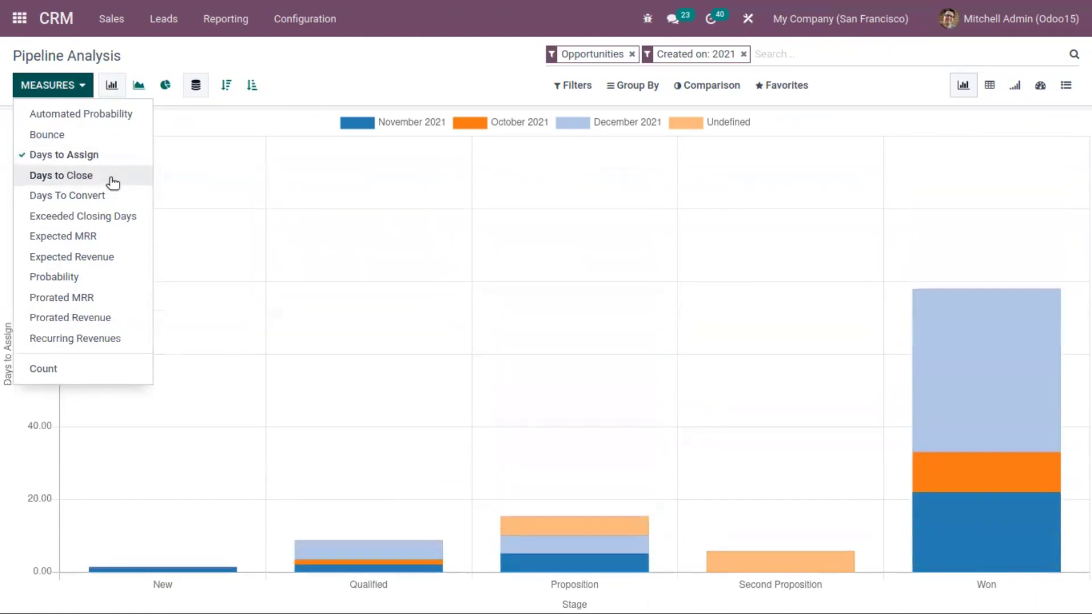
{"action": "left_click", "coordinate": [112, 181]}
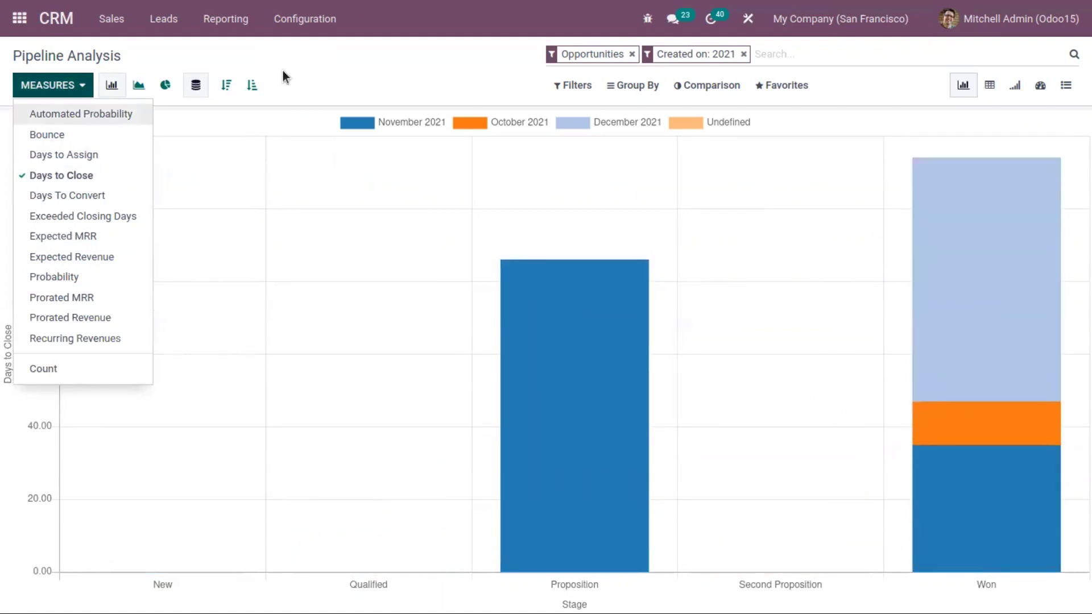
{"action": "left_click", "coordinate": [282, 71]}
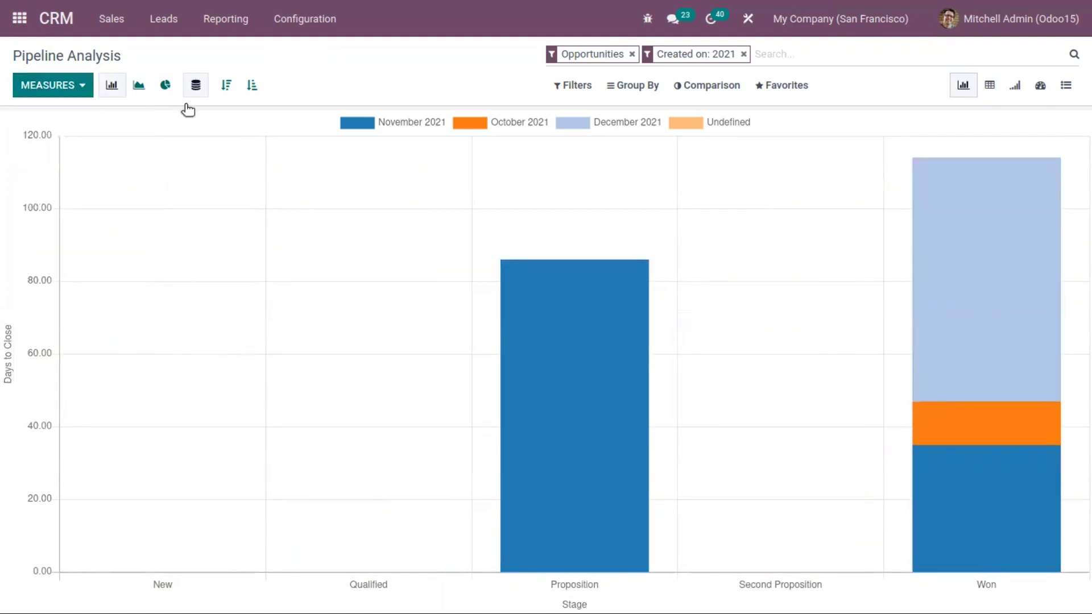
{"action": "left_click", "coordinate": [137, 87]}
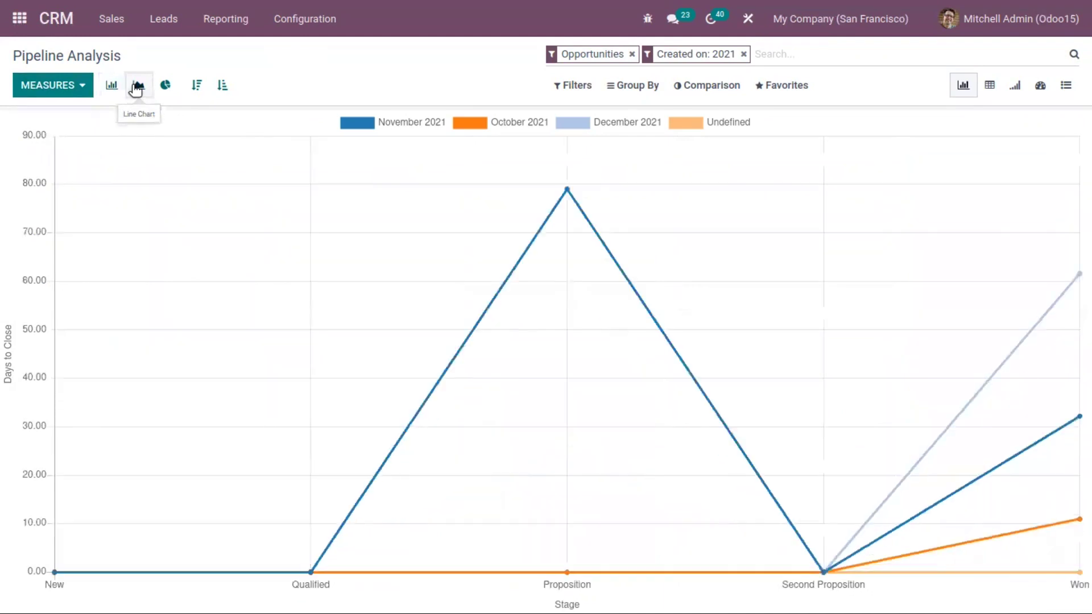
- Return to a bar chart sorted descending with Won first, then switch to list view
{"action": "left_click", "coordinate": [166, 86]}
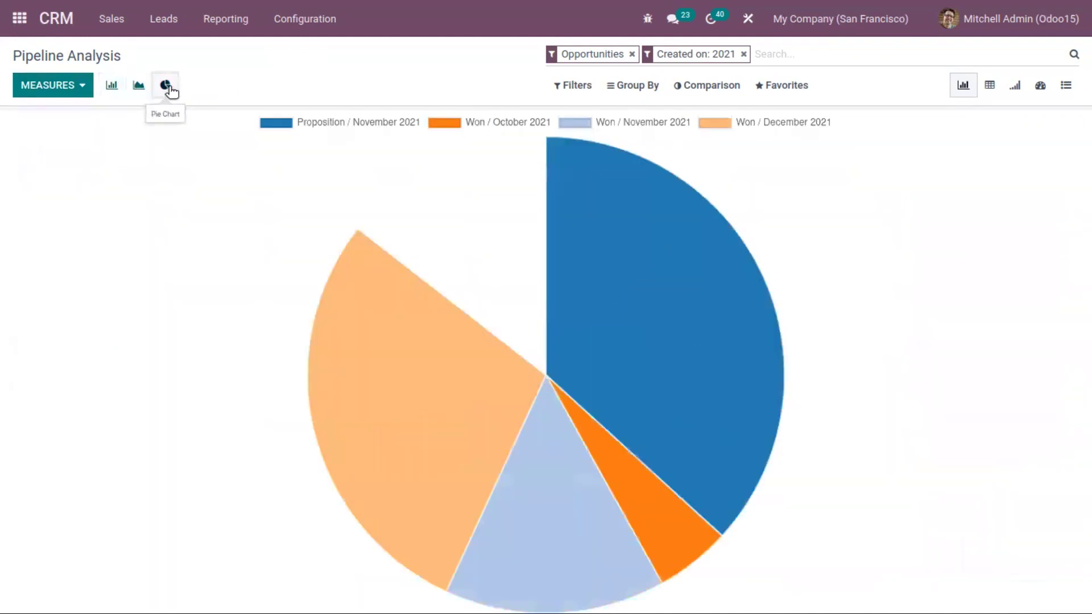
{"action": "left_click", "coordinate": [122, 83]}
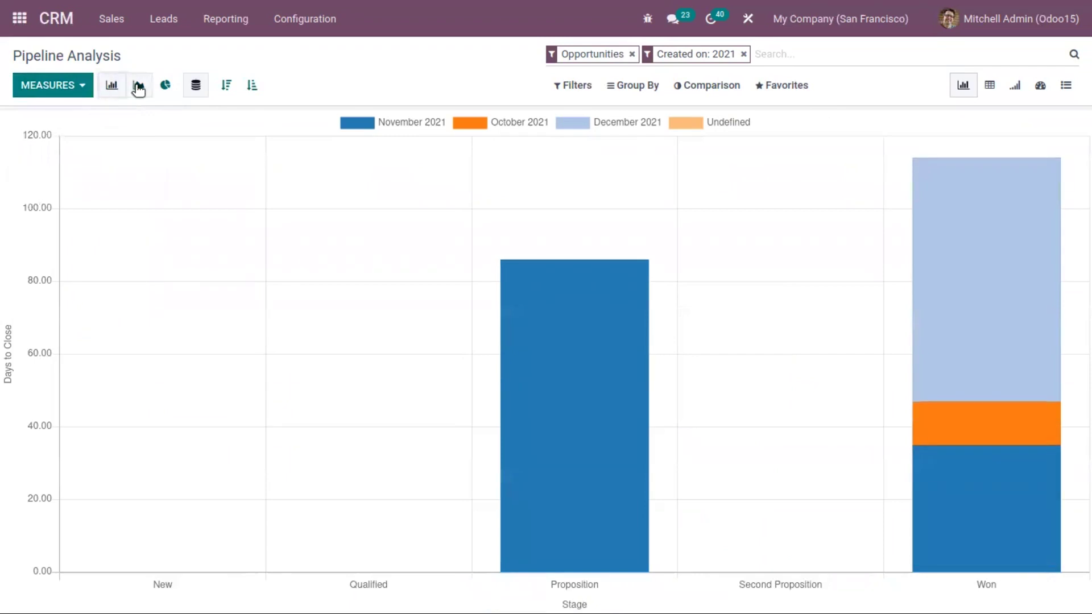
{"action": "left_click", "coordinate": [224, 88]}
{"action": "left_click", "coordinate": [252, 90]}
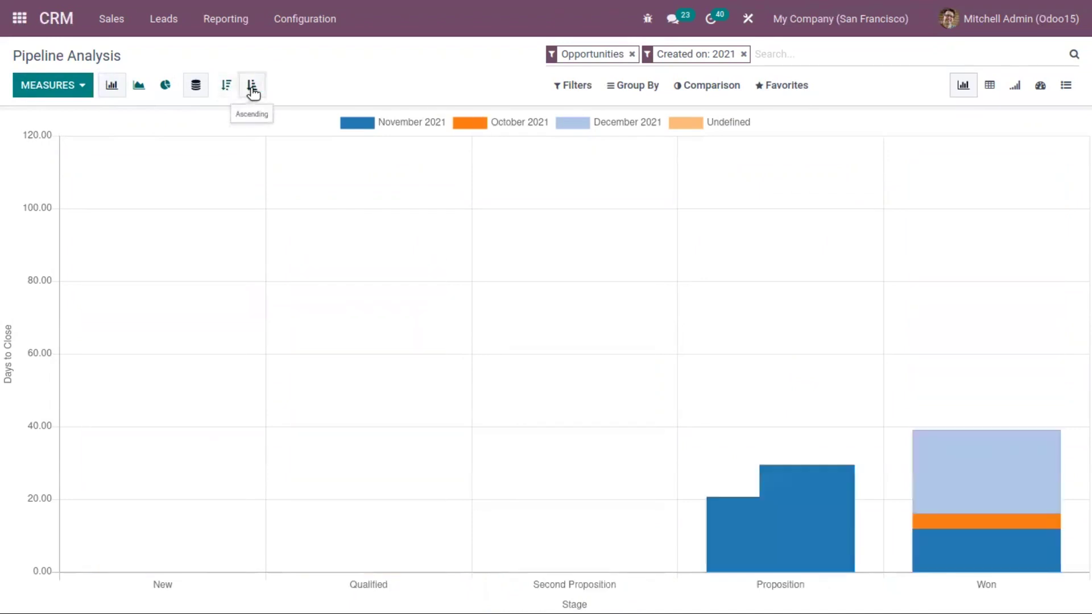
{"action": "left_click", "coordinate": [224, 87]}
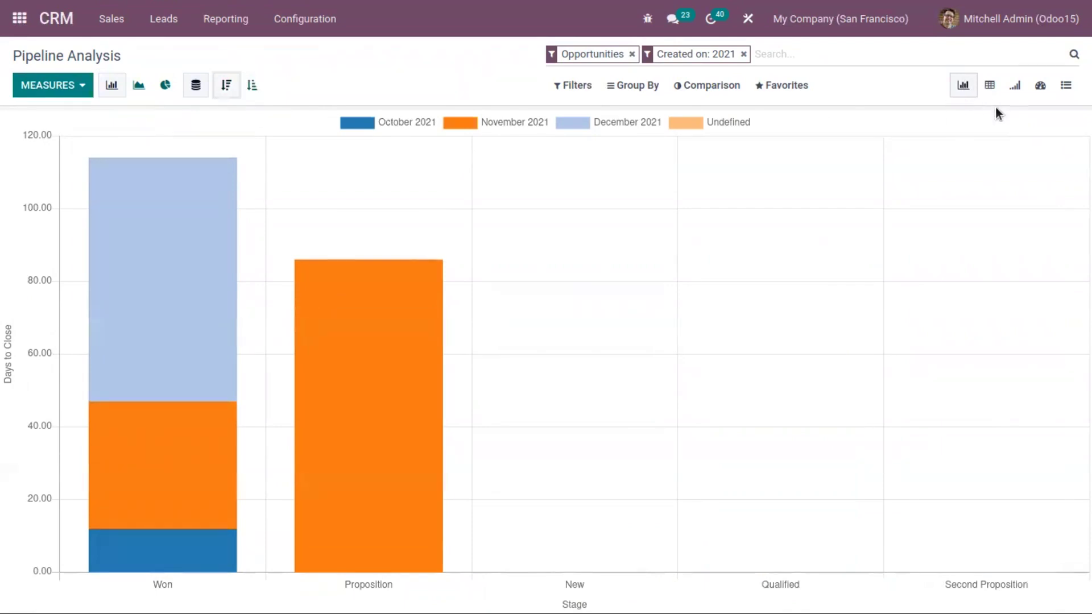
{"action": "left_click", "coordinate": [1063, 90]}
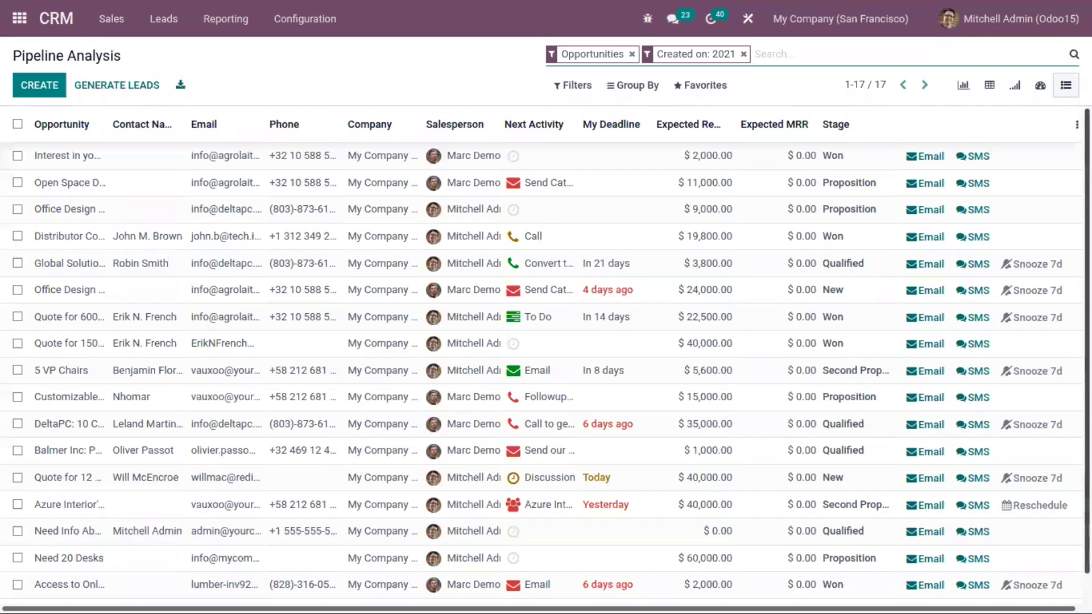
- Review the list of 17 opportunities, then switch to the dashboard overview
{"action": "scroll", "coordinate": [546, 353], "scroll_direction": "down", "scroll_amount": 1}
{"action": "scroll", "coordinate": [1056, 127], "scroll_direction": "up", "scroll_amount": 1}
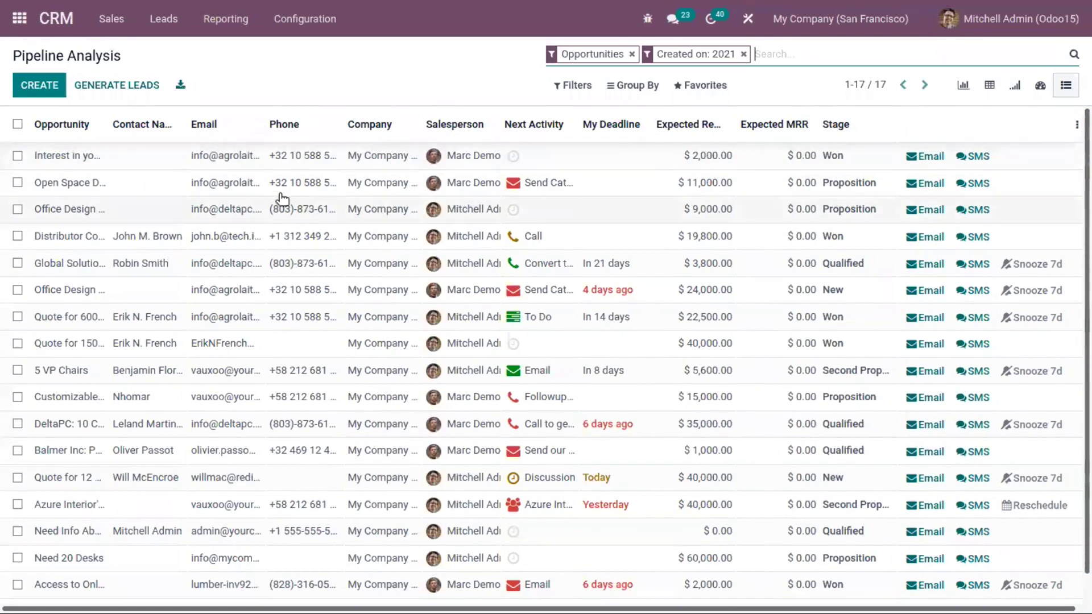
{"action": "left_click", "coordinate": [1041, 86]}
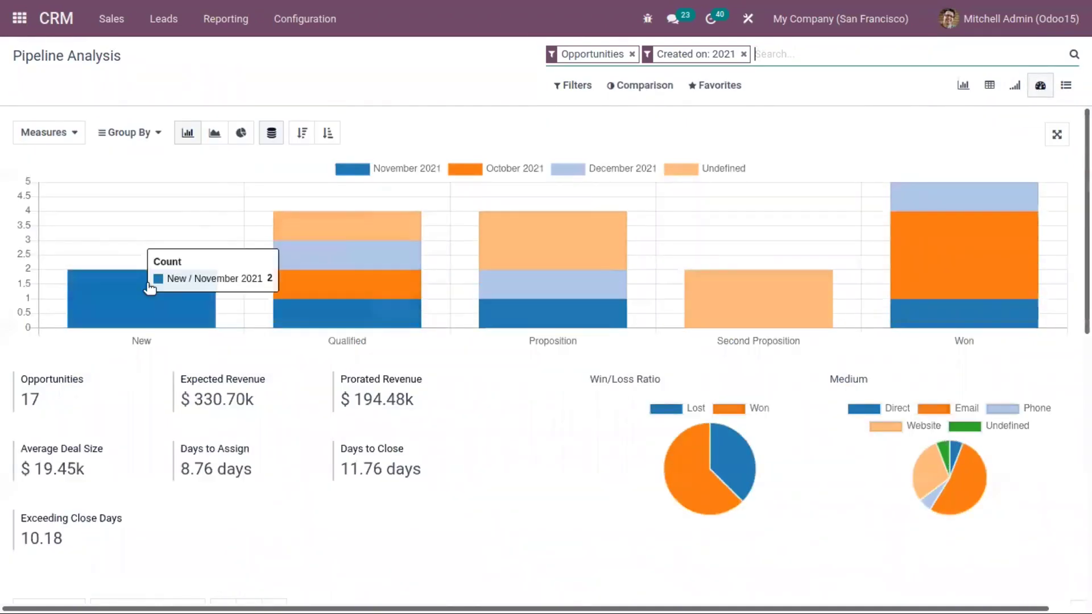
{"action": "mouse_move", "coordinate": [112, 290]}
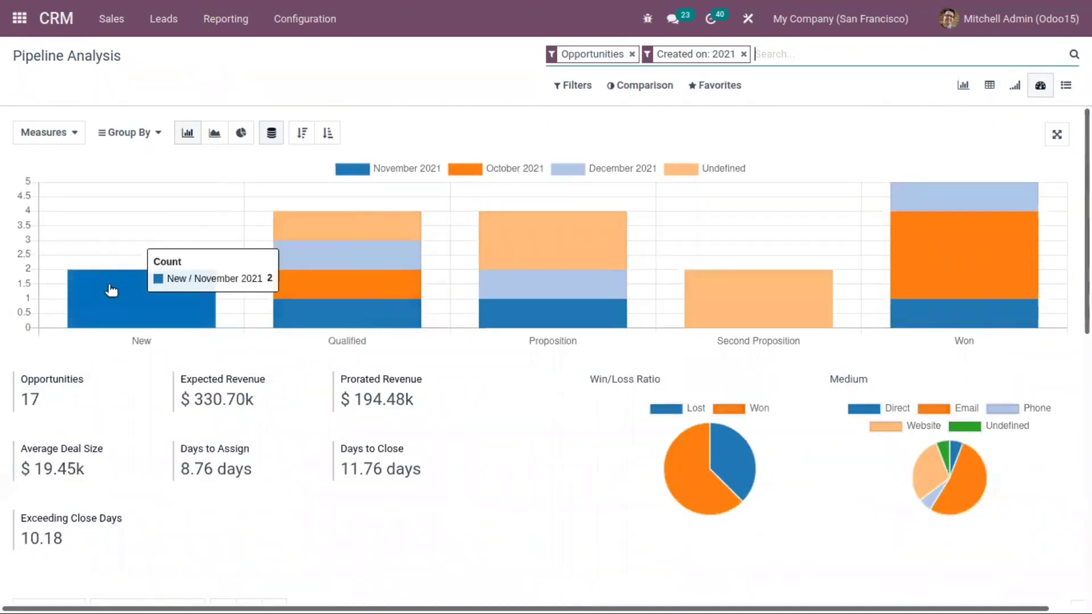
{"action": "left_click", "coordinate": [62, 134]}
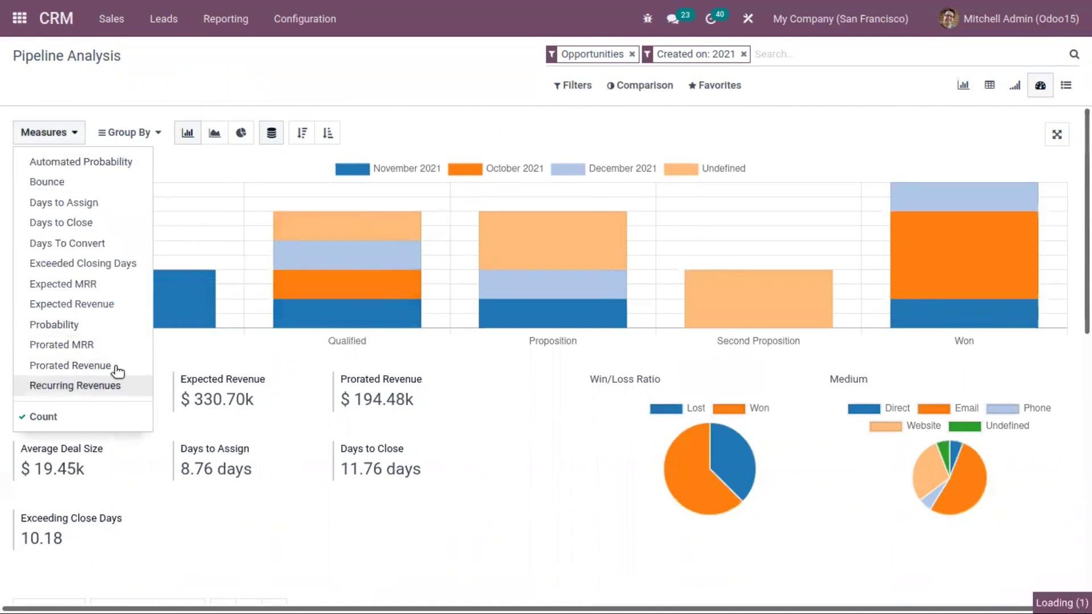
{"action": "left_click", "coordinate": [112, 385]}
{"action": "left_click", "coordinate": [101, 307]}
{"action": "left_click", "coordinate": [86, 262]}
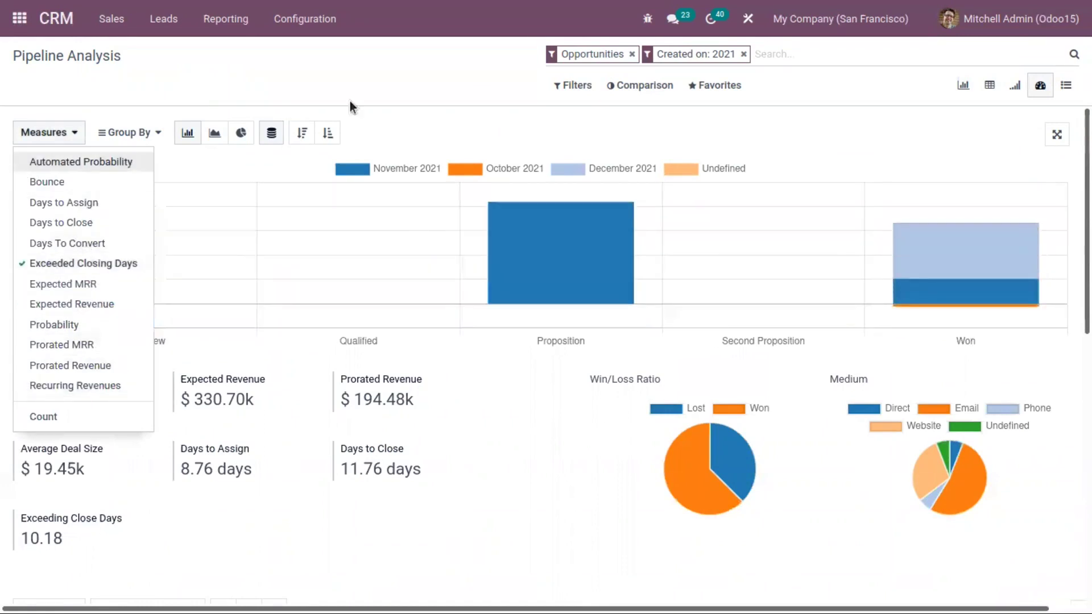
{"action": "left_click", "coordinate": [350, 96]}
{"action": "scroll", "coordinate": [128, 231], "scroll_direction": "down", "scroll_amount": 3}
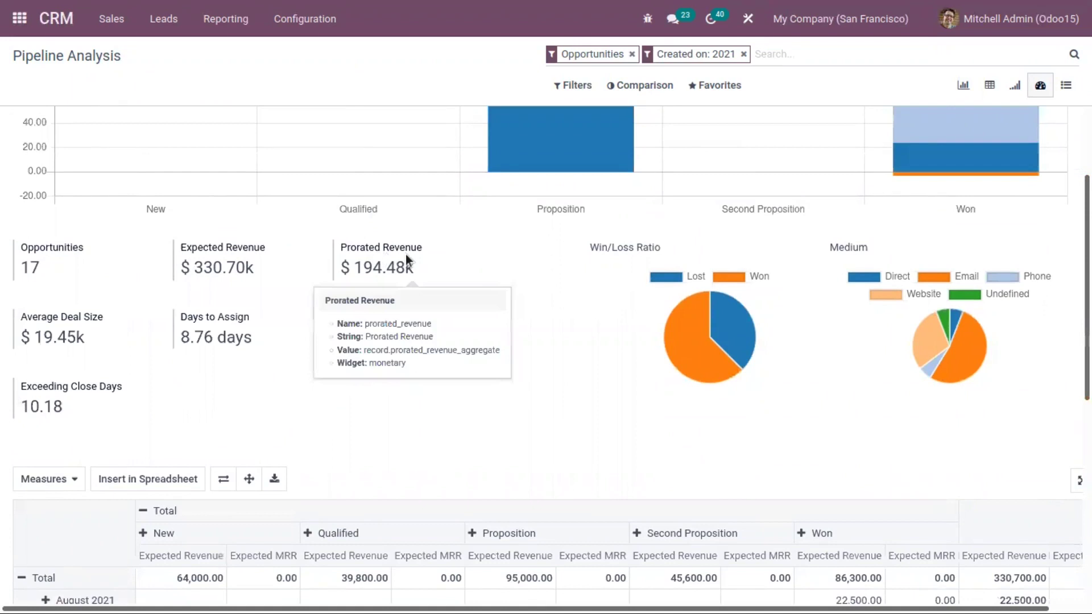
{"action": "mouse_move", "coordinate": [366, 334]}
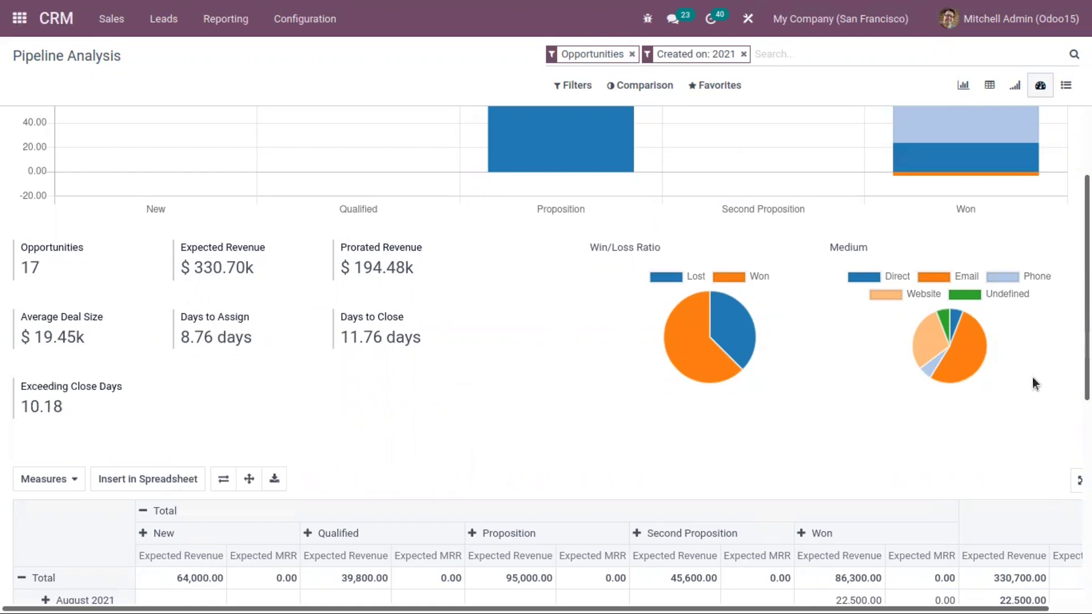
{"action": "scroll", "coordinate": [1032, 377], "scroll_direction": "down", "scroll_amount": 3}
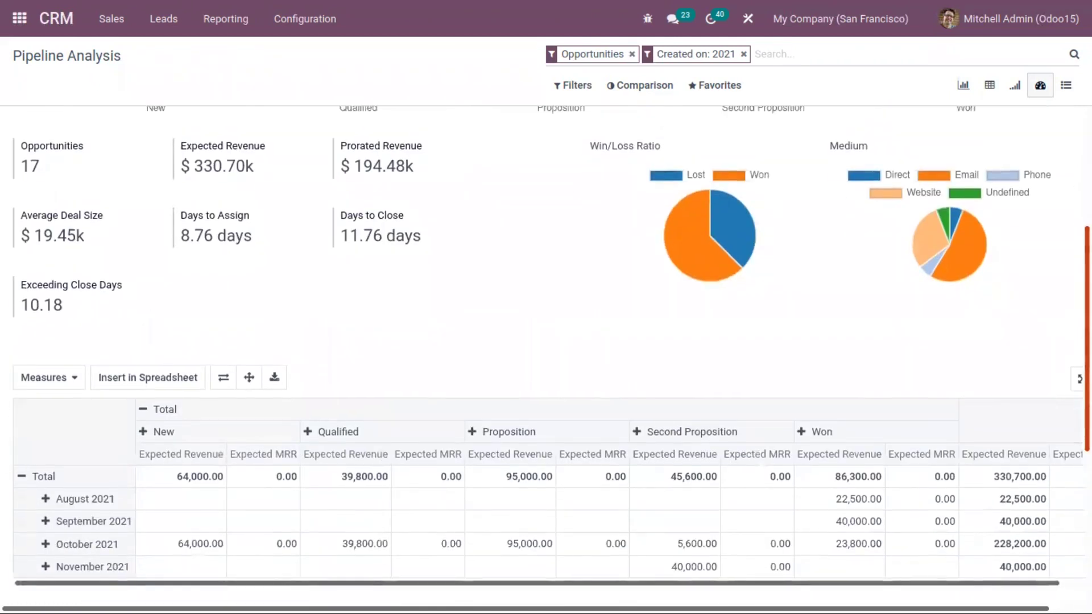
{"action": "scroll", "coordinate": [307, 318], "scroll_direction": "up", "scroll_amount": 2}
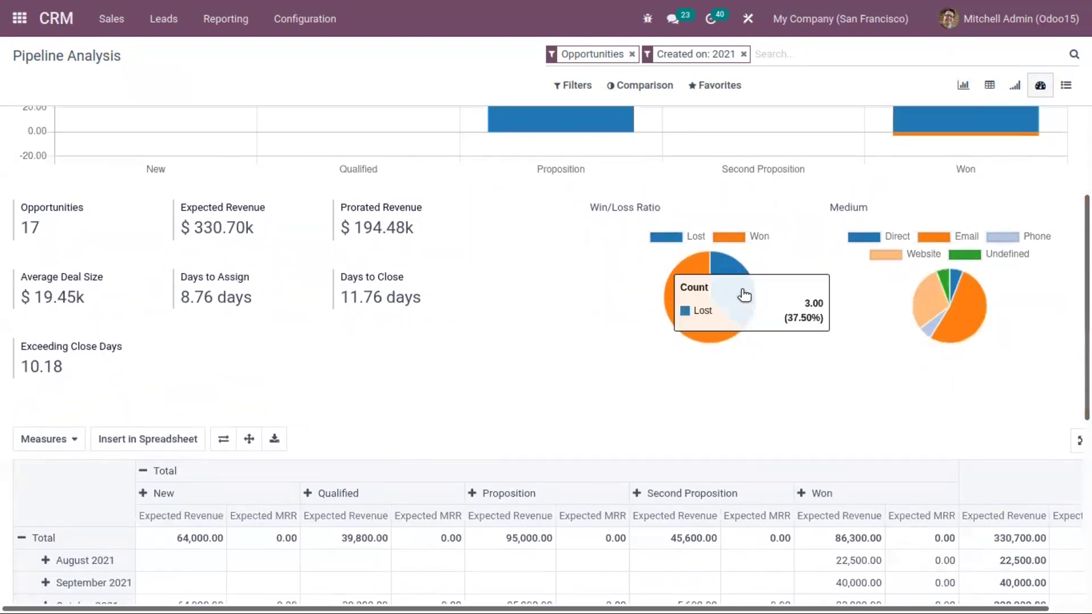
{"action": "scroll", "coordinate": [923, 407], "scroll_direction": "up", "scroll_amount": 3}
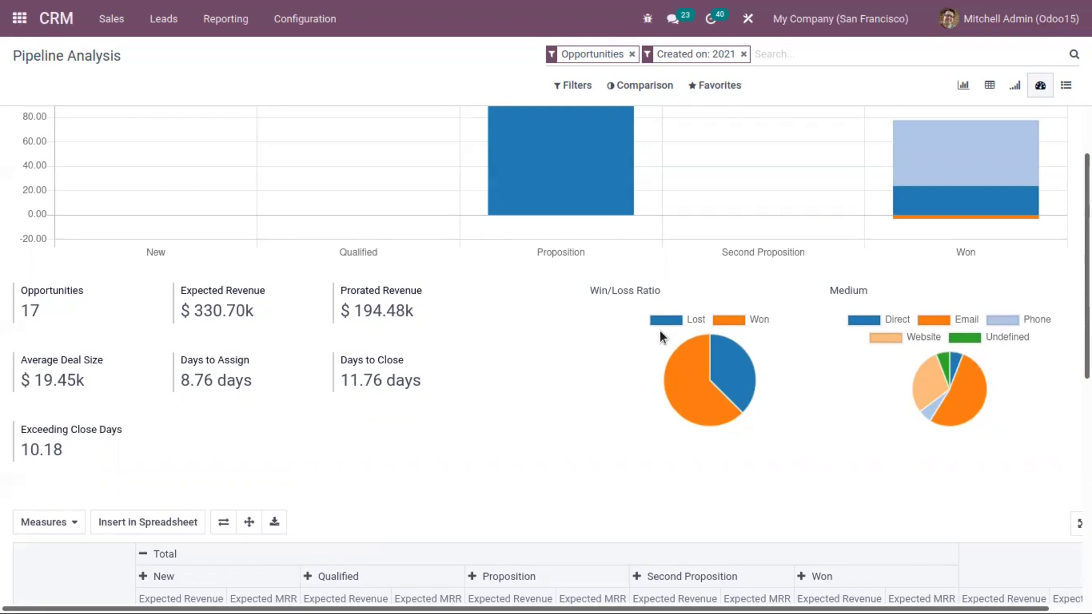
{"action": "scroll", "coordinate": [660, 331], "scroll_direction": "down", "scroll_amount": 8}
- Add Days To Convert and Days to Close to the dashboard pivot's measures
{"action": "scroll", "coordinate": [975, 417], "scroll_direction": "up", "scroll_amount": 2}
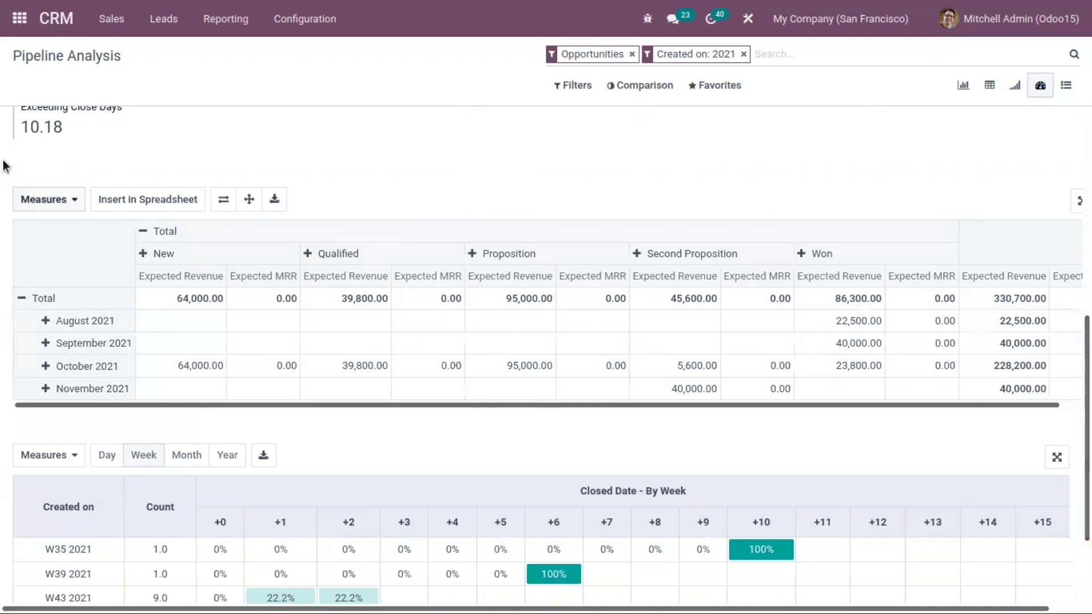
{"action": "left_click", "coordinate": [79, 201]}
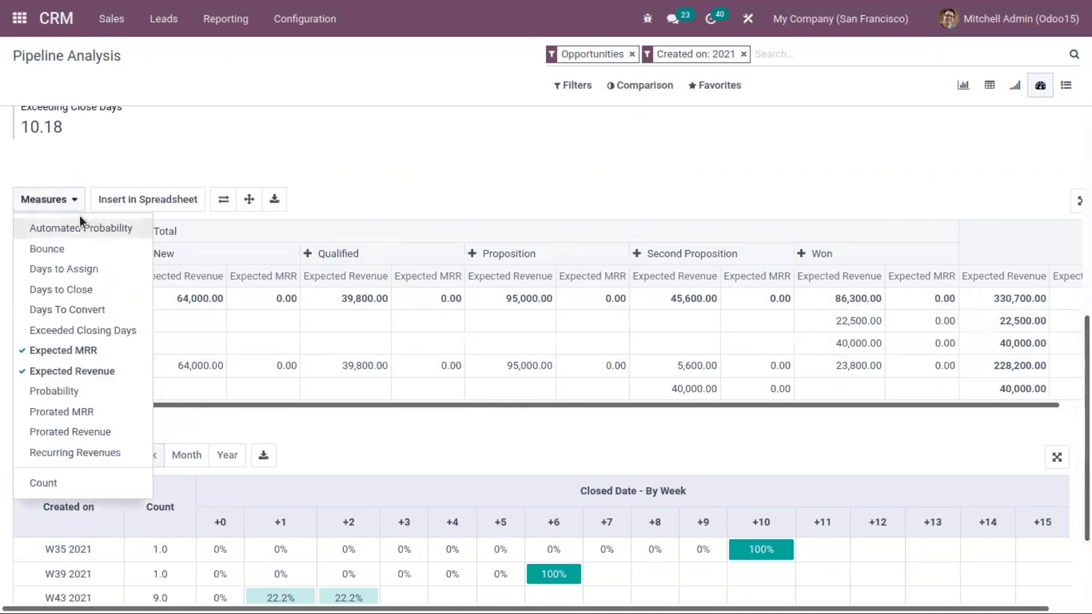
{"action": "left_click", "coordinate": [101, 309]}
{"action": "left_click", "coordinate": [105, 290]}
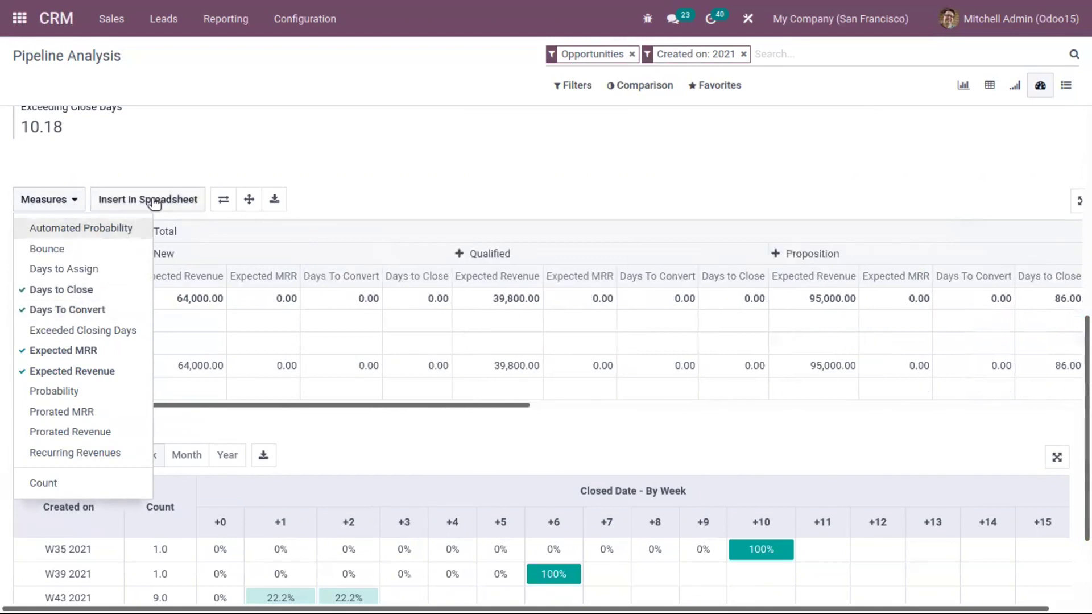
{"action": "left_click", "coordinate": [361, 190]}
{"action": "scroll", "coordinate": [378, 250], "scroll_direction": "down", "scroll_amount": 3}
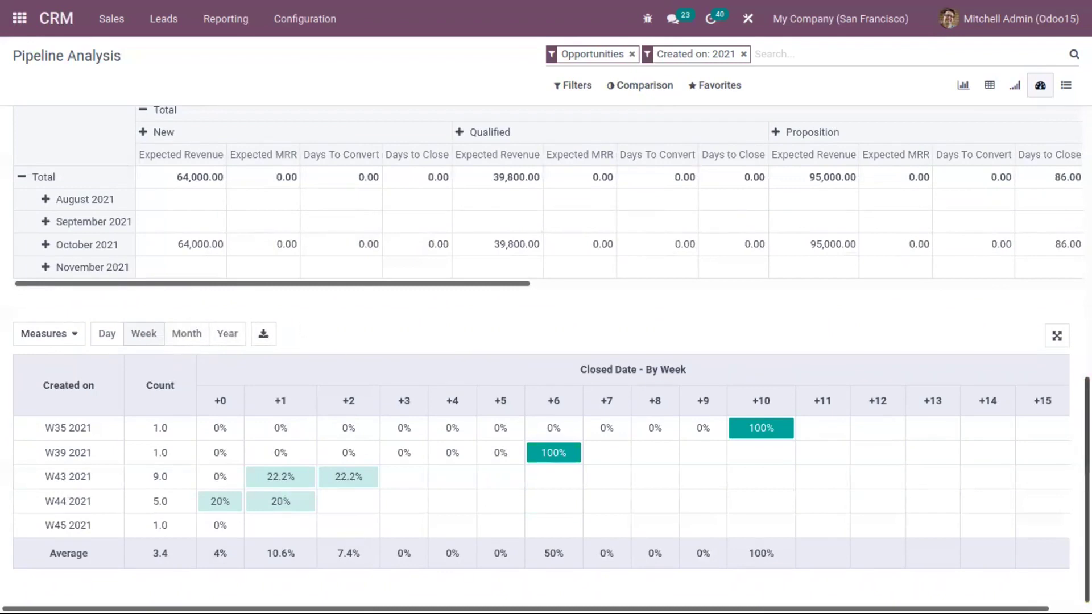
{"action": "scroll", "coordinate": [1059, 244], "scroll_direction": "up", "scroll_amount": 10}
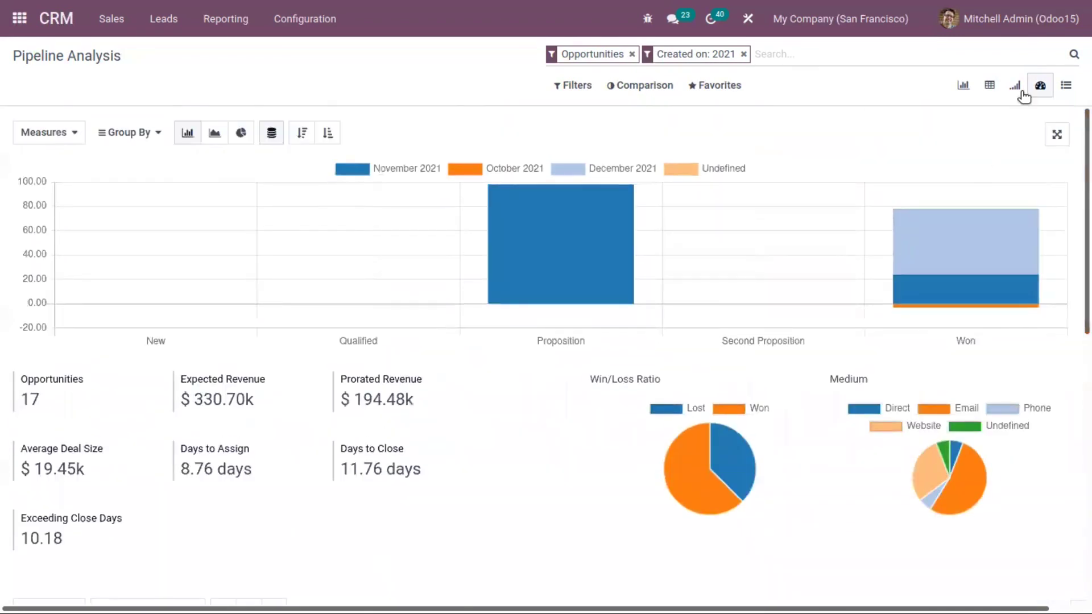
- Pass through the cohort view to the pivot table of Expected Revenue by stage and month
{"action": "left_click", "coordinate": [1016, 87]}
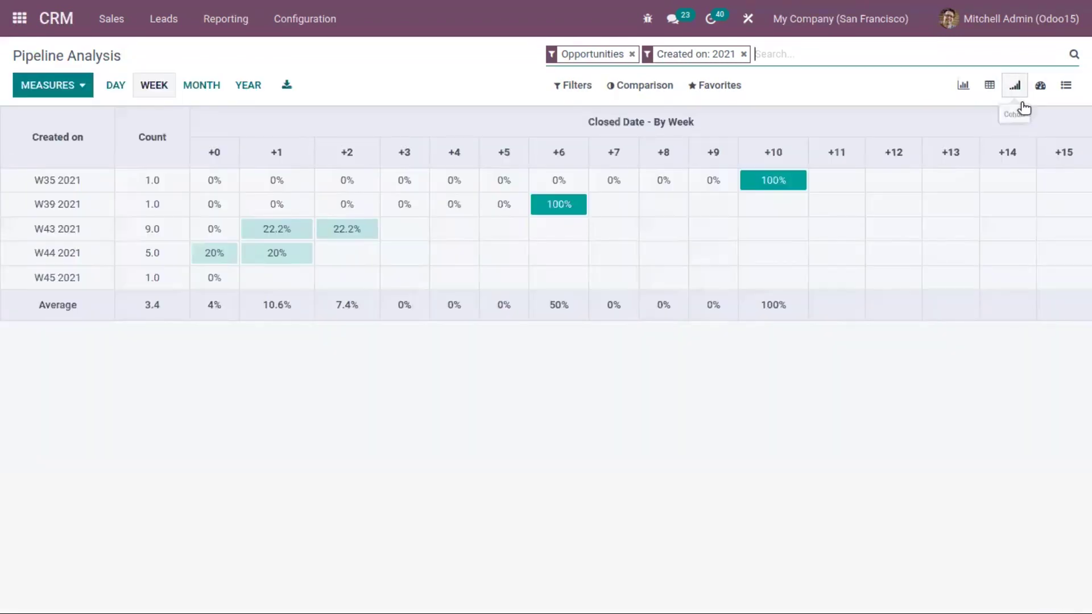
{"action": "left_click", "coordinate": [988, 85]}
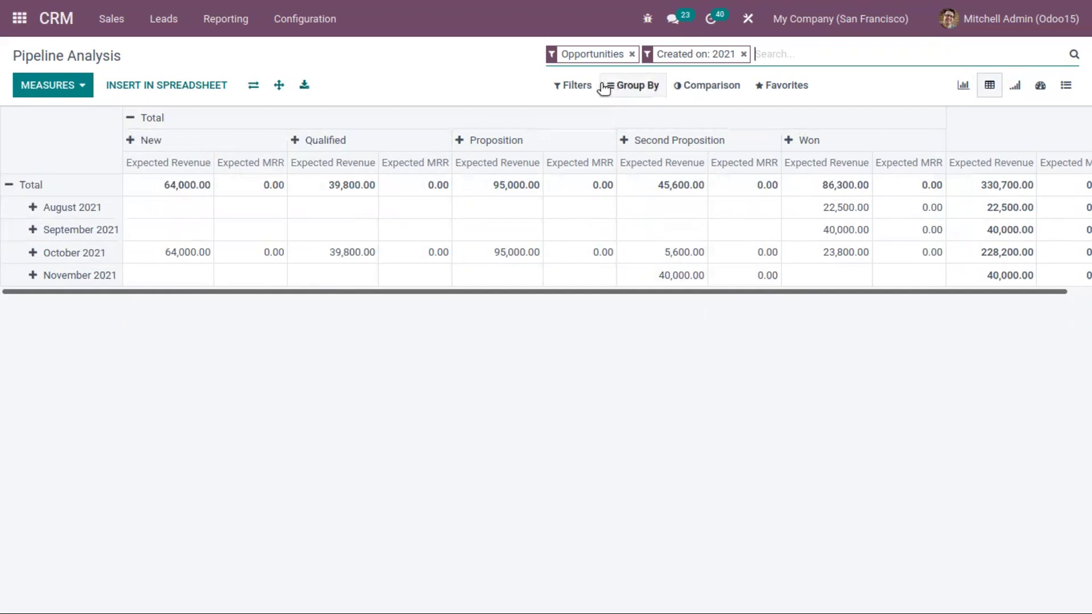
{"action": "left_click", "coordinate": [576, 87]}
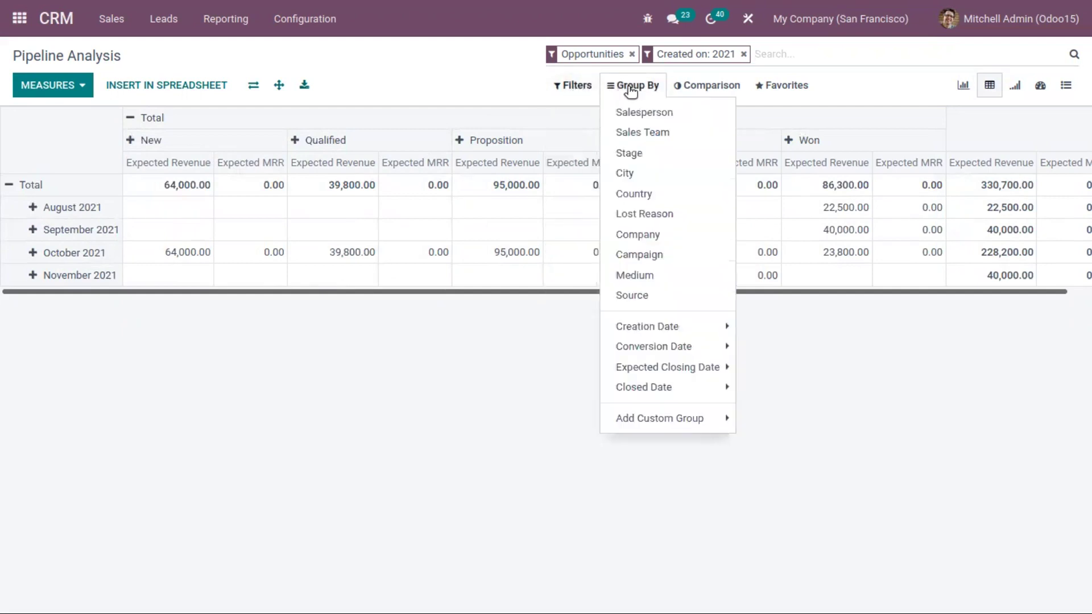
{"action": "mouse_move", "coordinate": [627, 81]}
{"action": "mouse_move", "coordinate": [578, 81]}
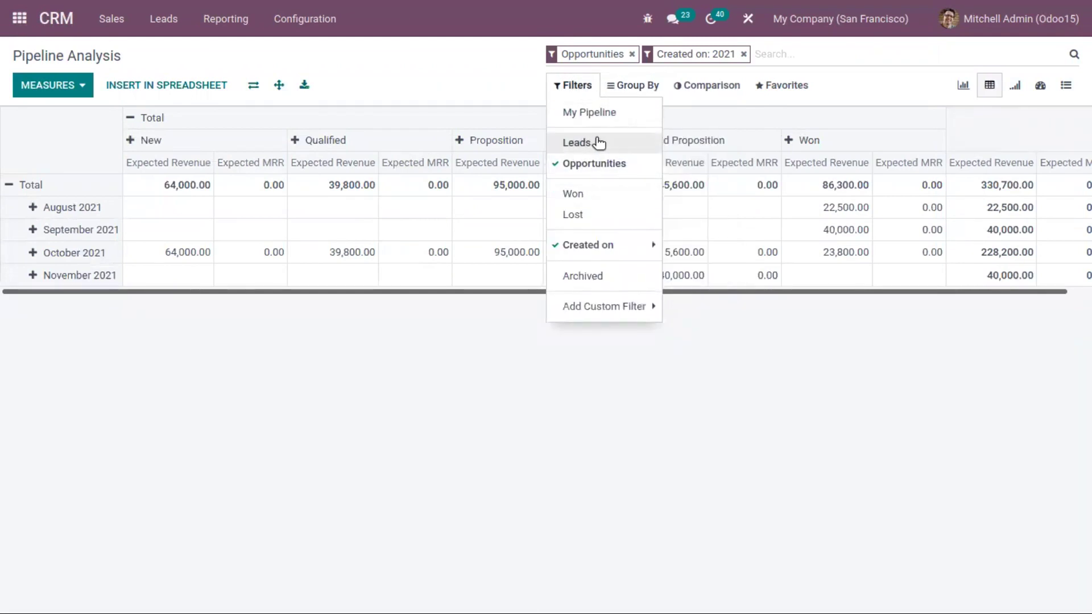
{"action": "left_click", "coordinate": [611, 201]}
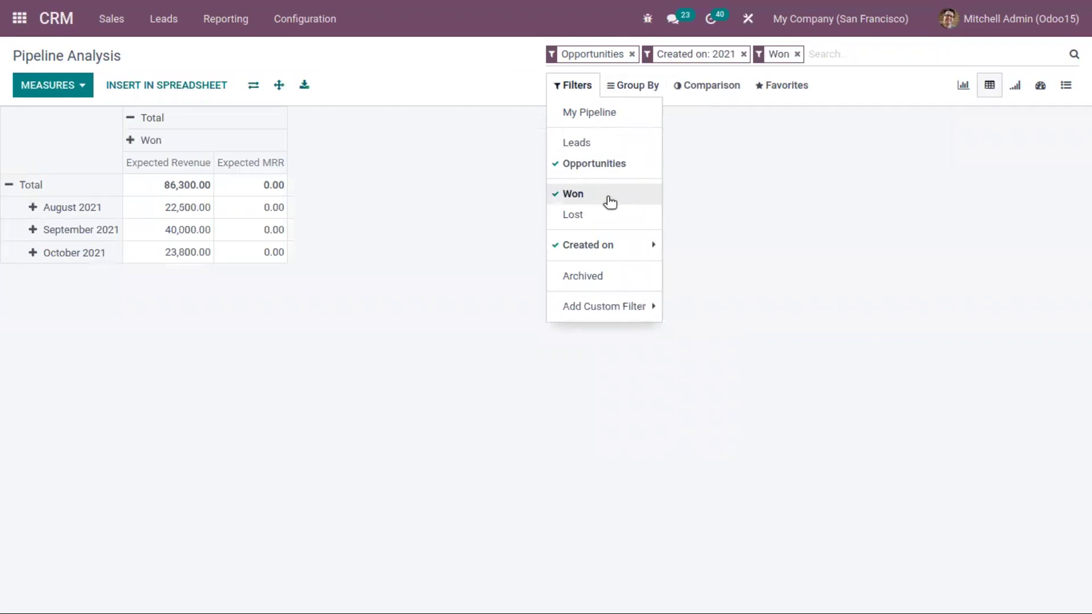
{"action": "left_click", "coordinate": [608, 194]}
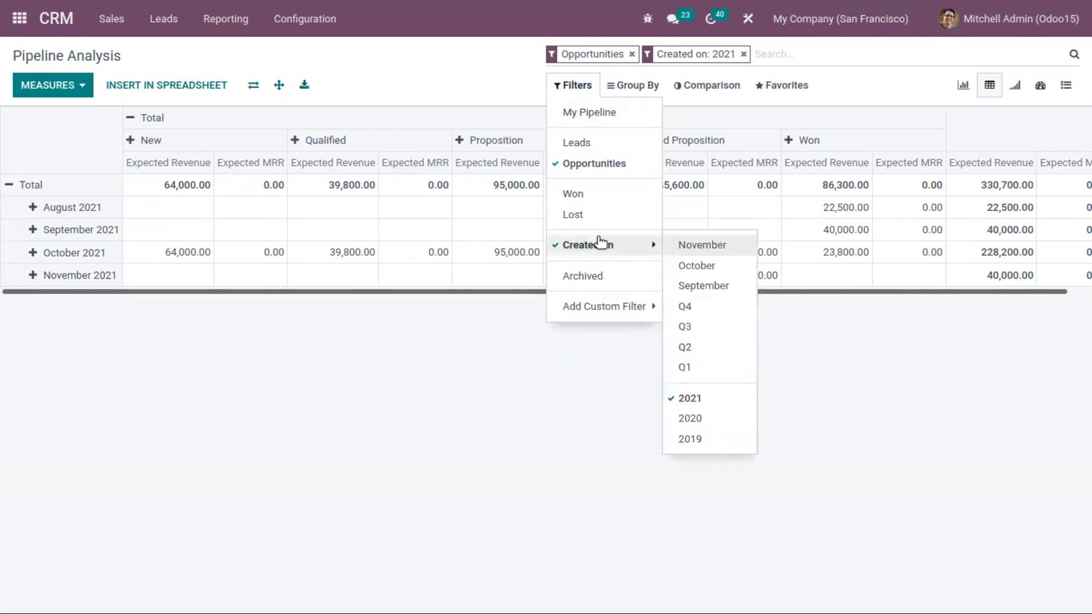
{"action": "mouse_move", "coordinate": [641, 312]}
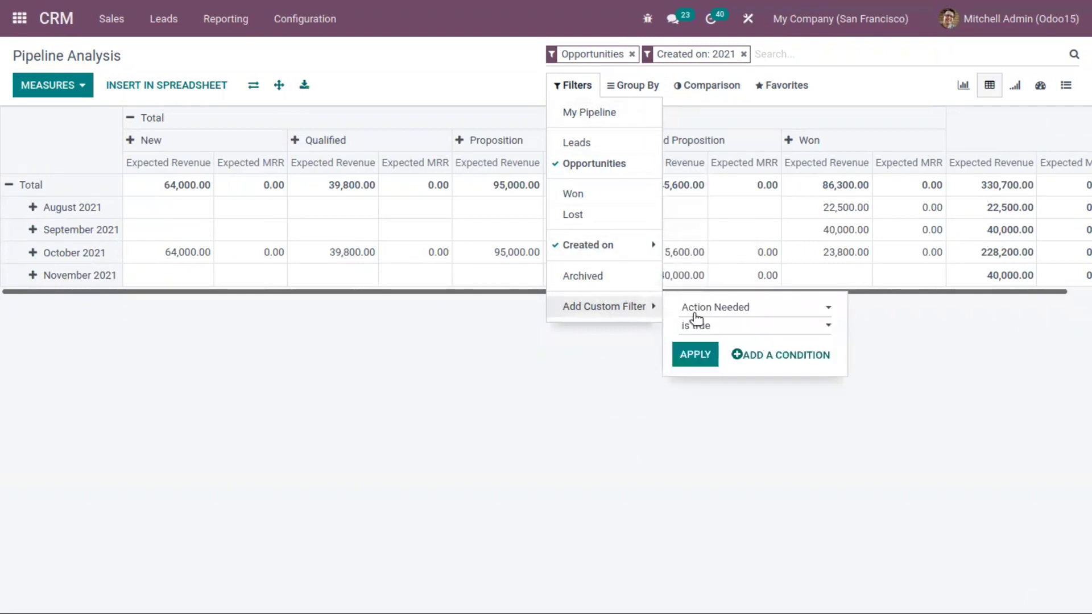
{"action": "left_click", "coordinate": [630, 351]}
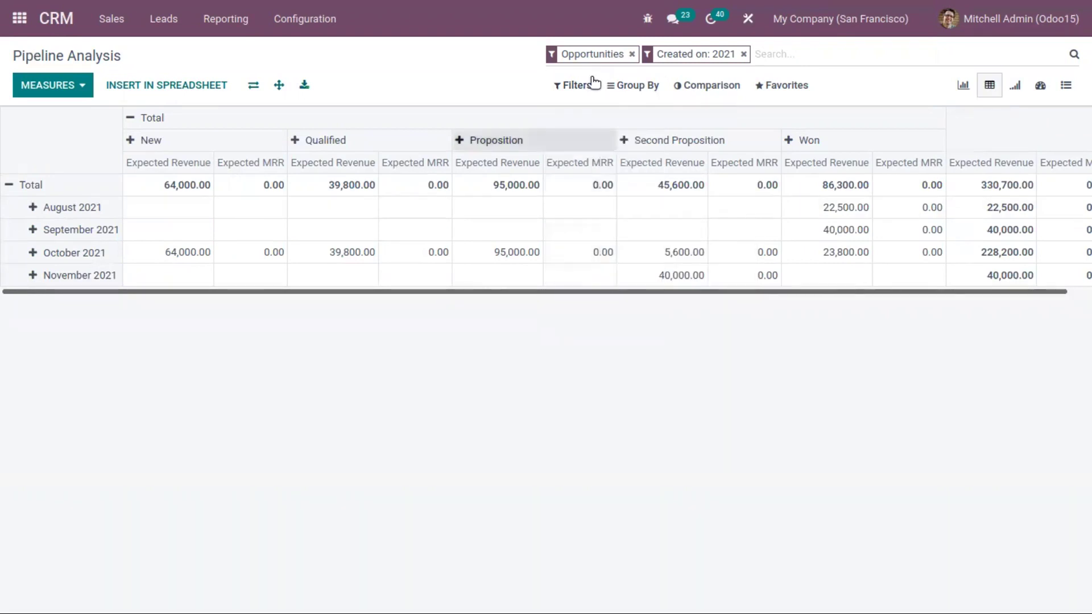
- Group the pivot rows by Salesperson, then by Sales Team
{"action": "left_click", "coordinate": [642, 86]}
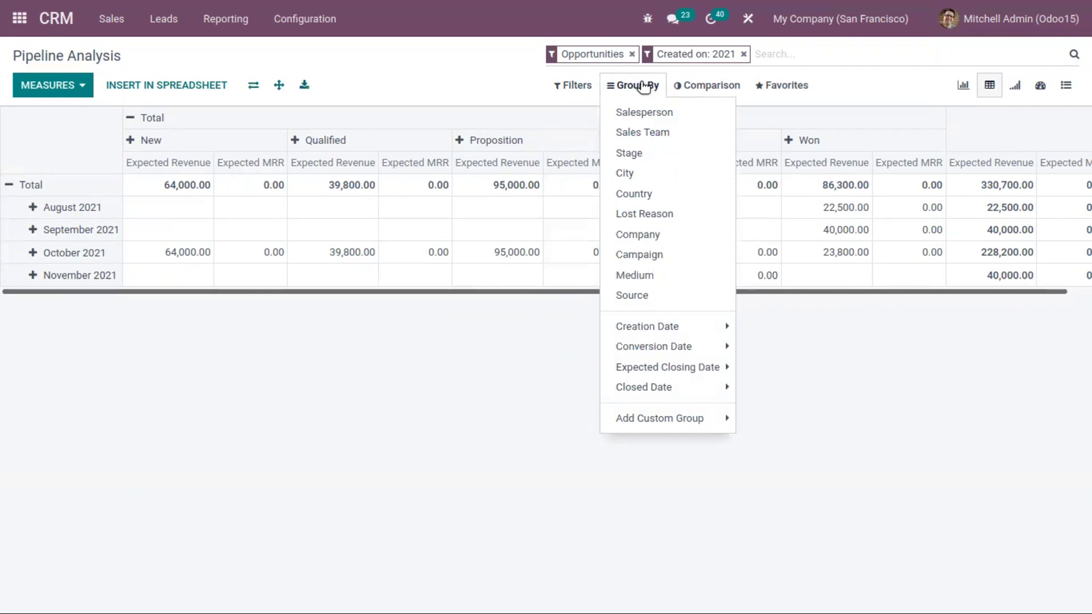
{"action": "left_click", "coordinate": [571, 87]}
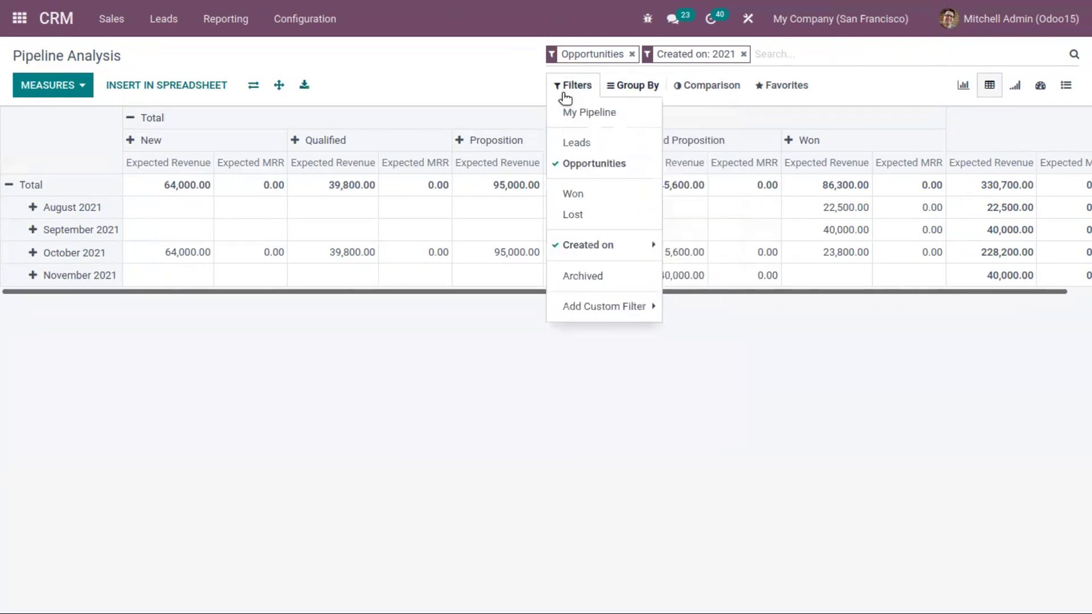
{"action": "left_click", "coordinate": [642, 85]}
{"action": "left_click", "coordinate": [648, 112]}
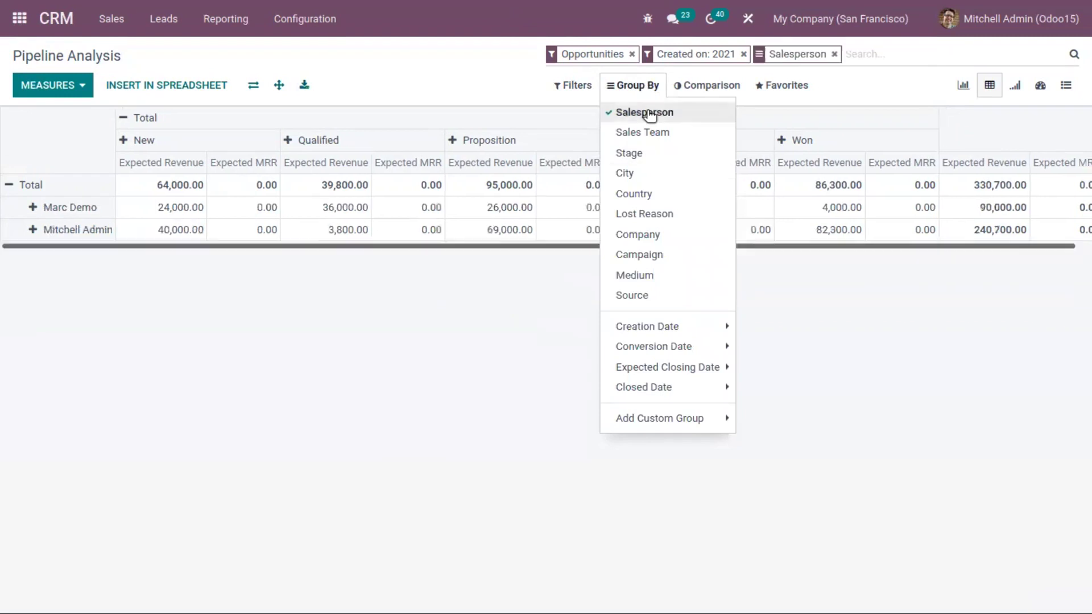
{"action": "left_click", "coordinate": [658, 137]}
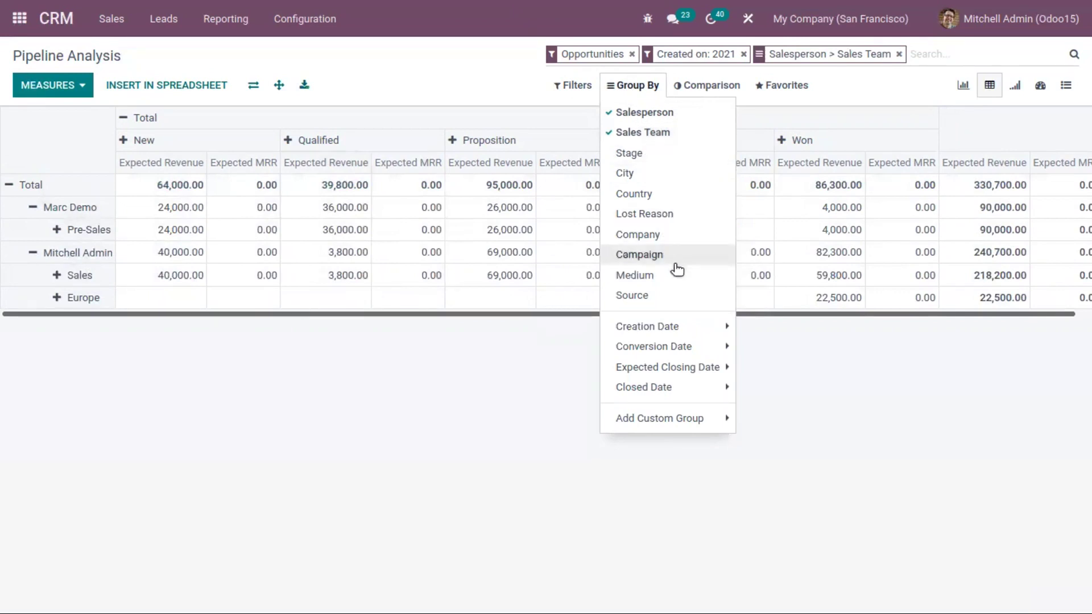
- Add Medium, Source and Creation Date: Day as further row grouping levels
{"action": "left_click", "coordinate": [679, 278]}
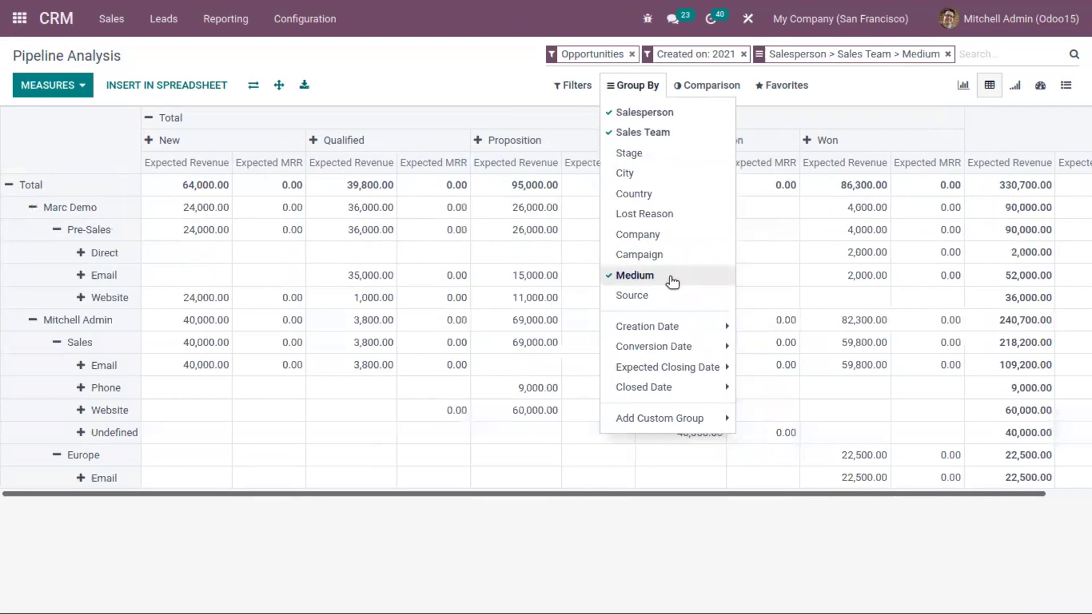
{"action": "left_click", "coordinate": [660, 296]}
{"action": "mouse_move", "coordinate": [672, 326]}
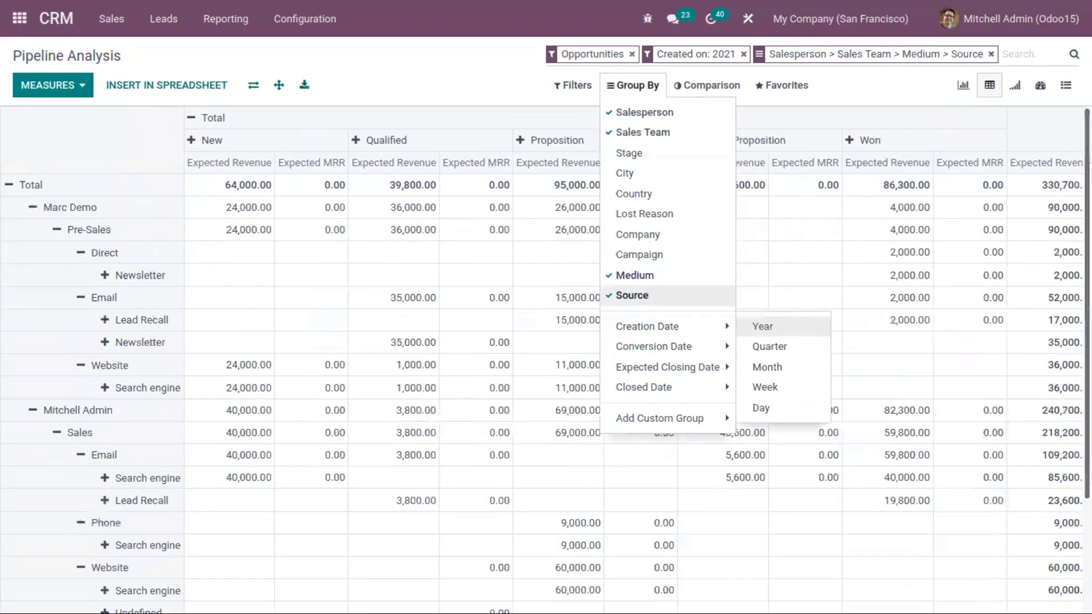
{"action": "scroll", "coordinate": [568, 341], "scroll_direction": "down", "scroll_amount": 2}
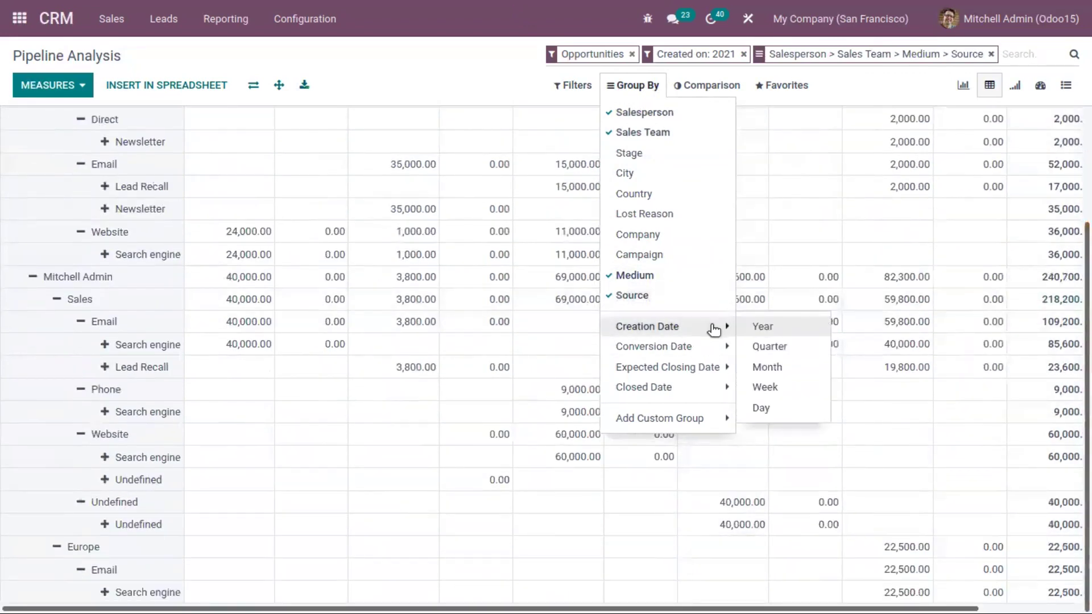
{"action": "left_click", "coordinate": [765, 407]}
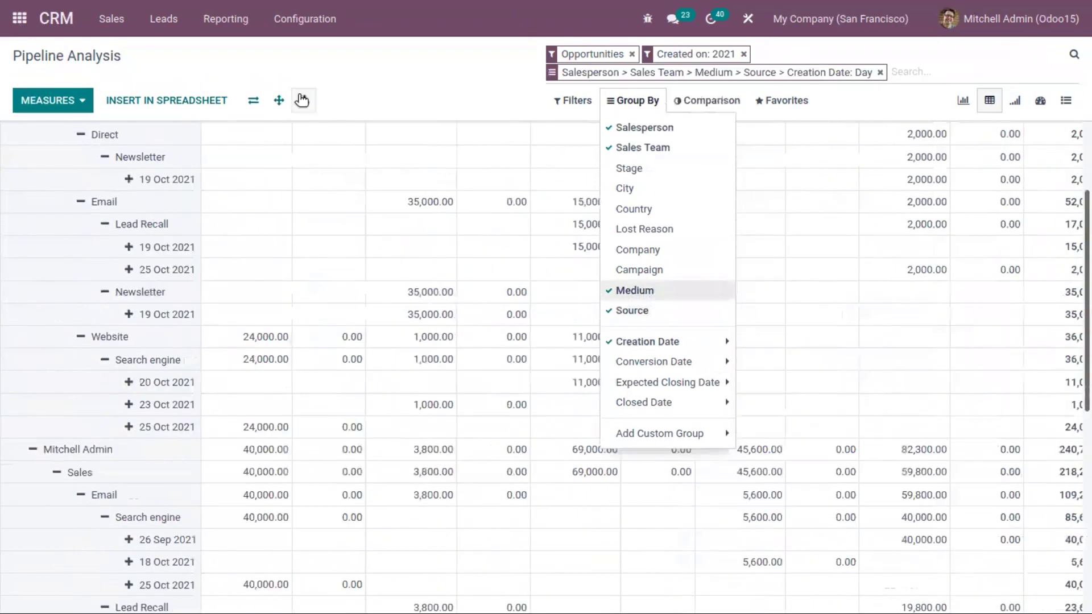
{"action": "left_click", "coordinate": [300, 76]}
{"action": "scroll", "coordinate": [1060, 223], "scroll_direction": "up", "scroll_amount": 2}
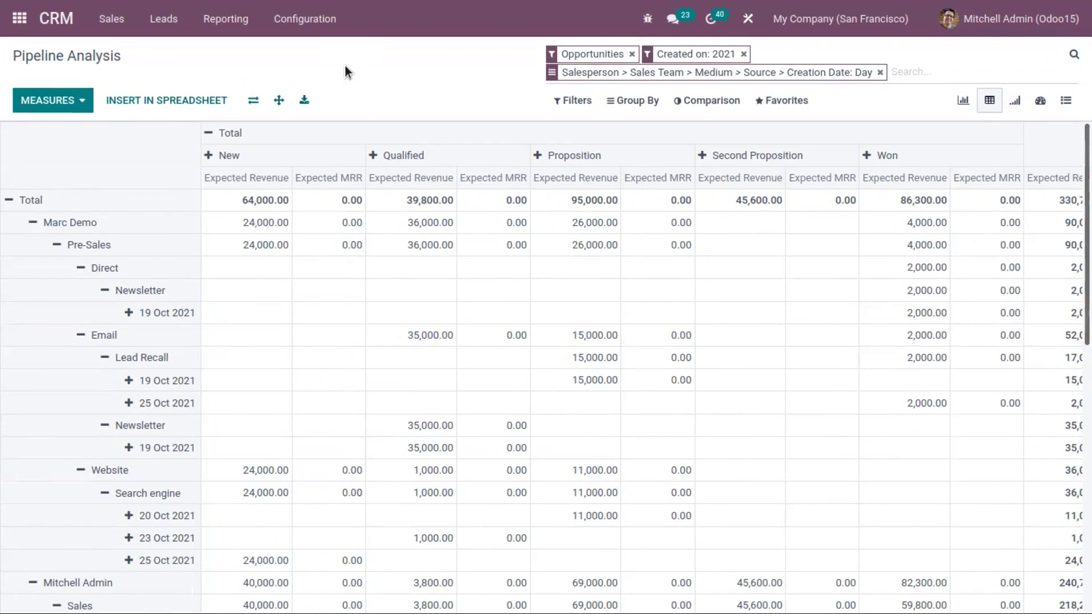
- Apply the Created on: Previous Period comparison after briefly trying Previous Year
{"action": "left_click", "coordinate": [707, 101]}
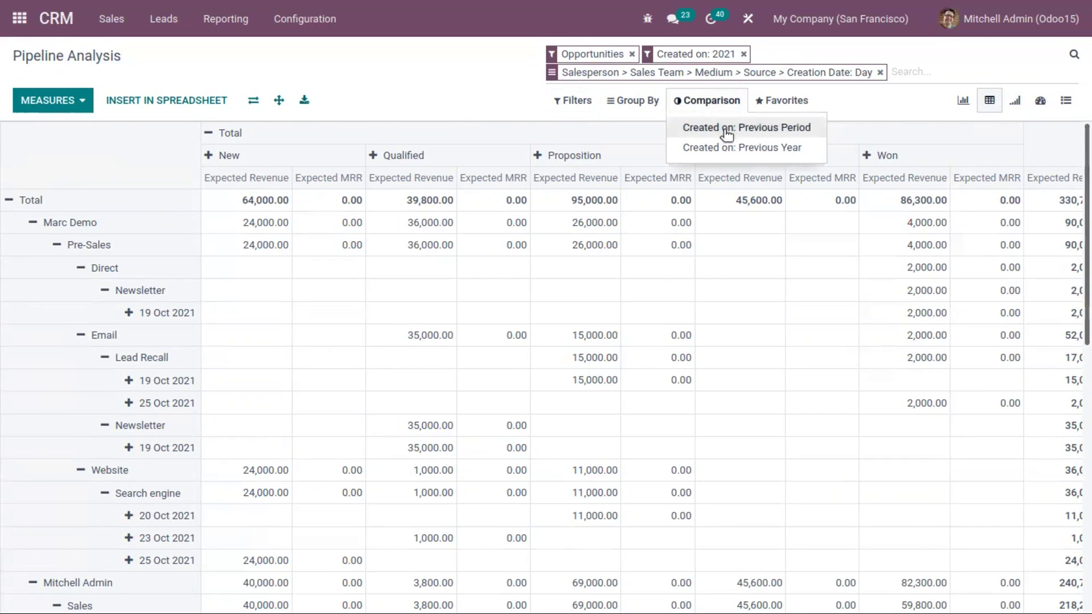
{"action": "left_click", "coordinate": [801, 128]}
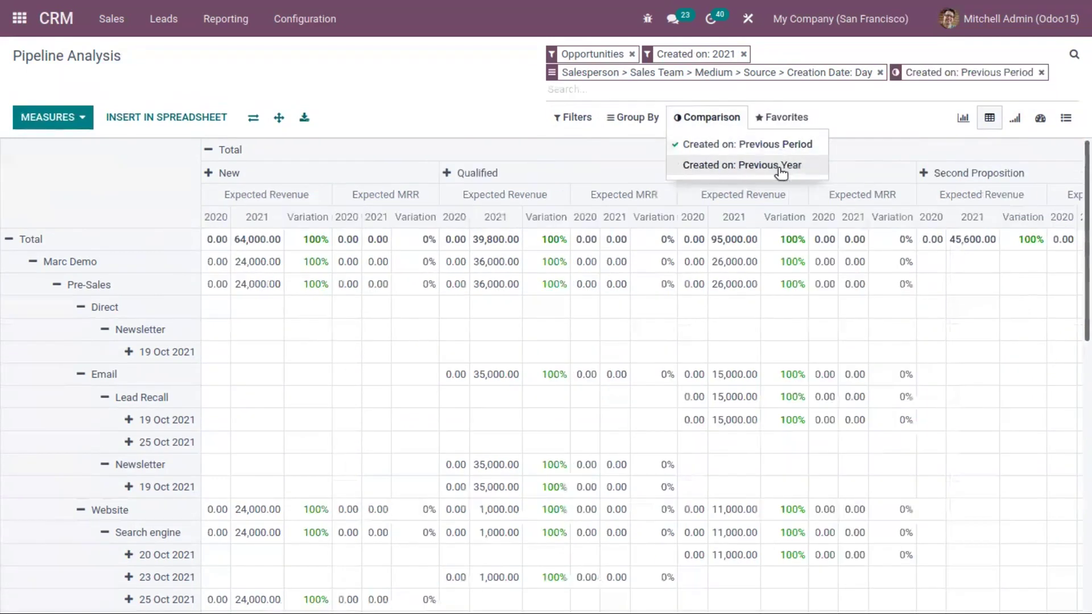
{"action": "left_click", "coordinate": [780, 170]}
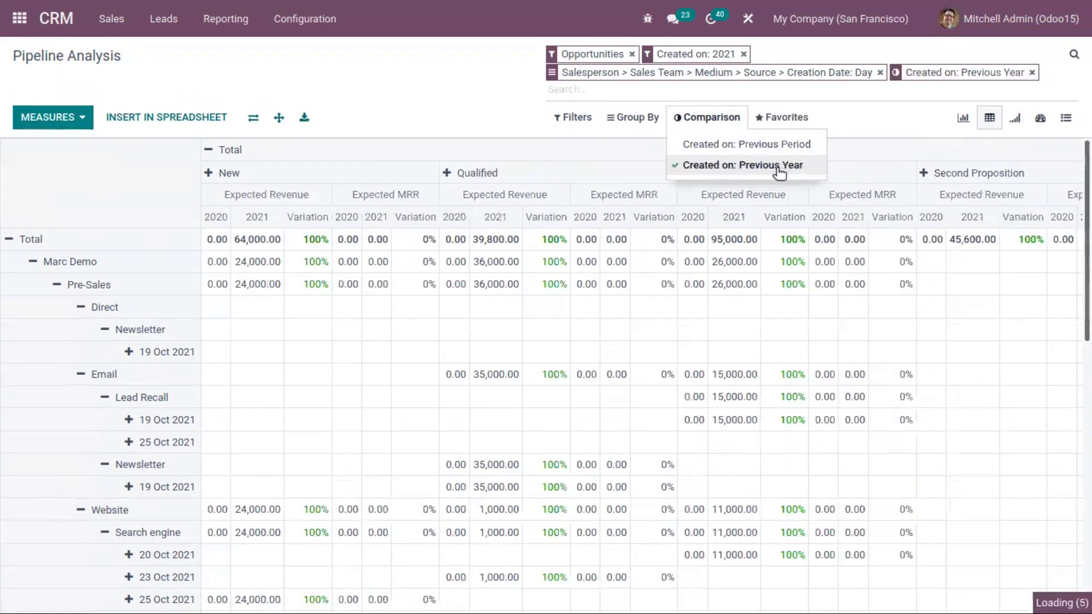
{"action": "left_click", "coordinate": [752, 119]}
{"action": "left_click", "coordinate": [713, 118]}
{"action": "left_click", "coordinate": [751, 142]}
{"action": "left_click", "coordinate": [574, 117]}
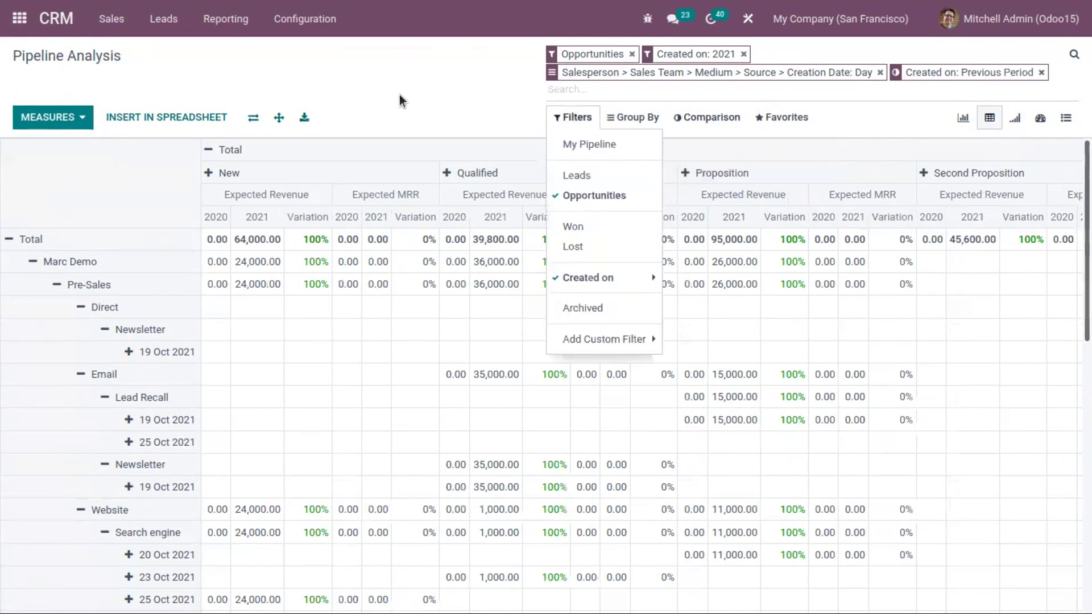
{"action": "left_click", "coordinate": [454, 104]}
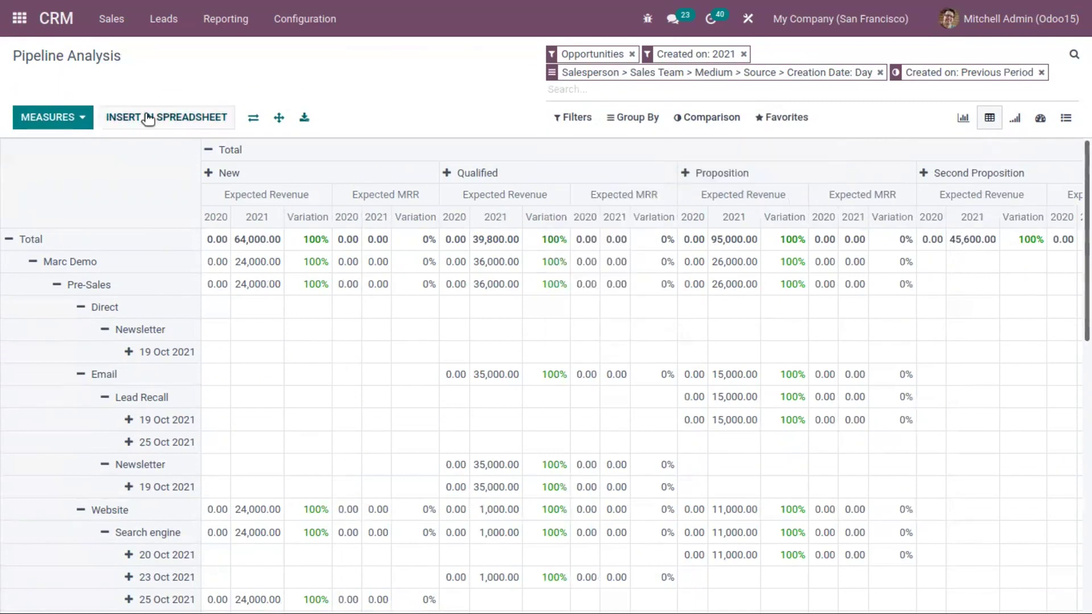